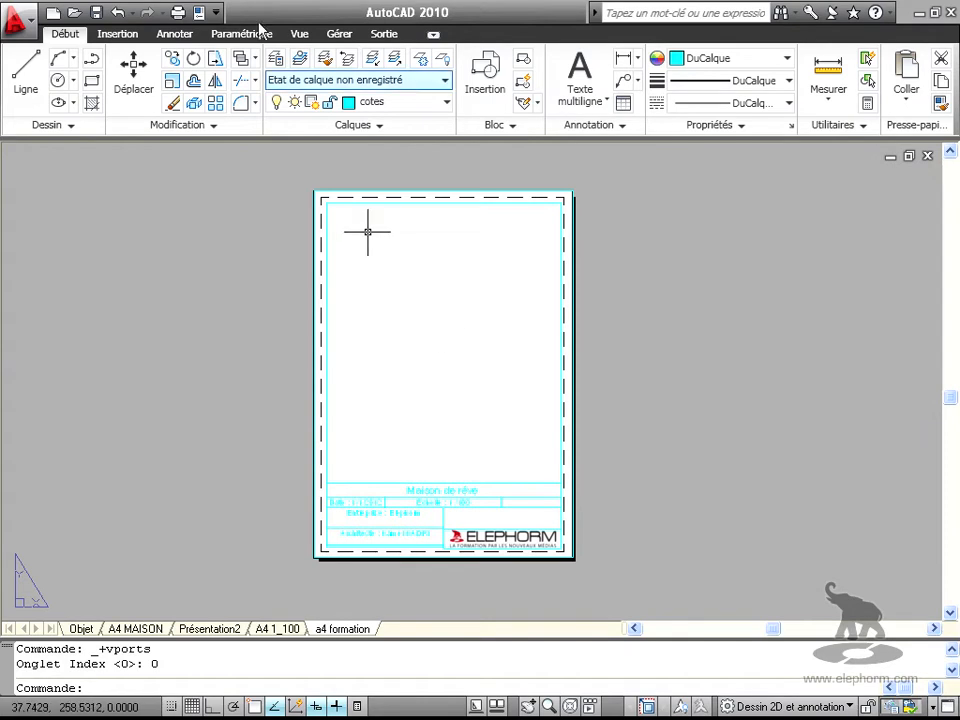
- Create a single (Unique) viewport in the a4 formation layout, snapped to the corners of the empty frame area above the title block
click(299, 34)
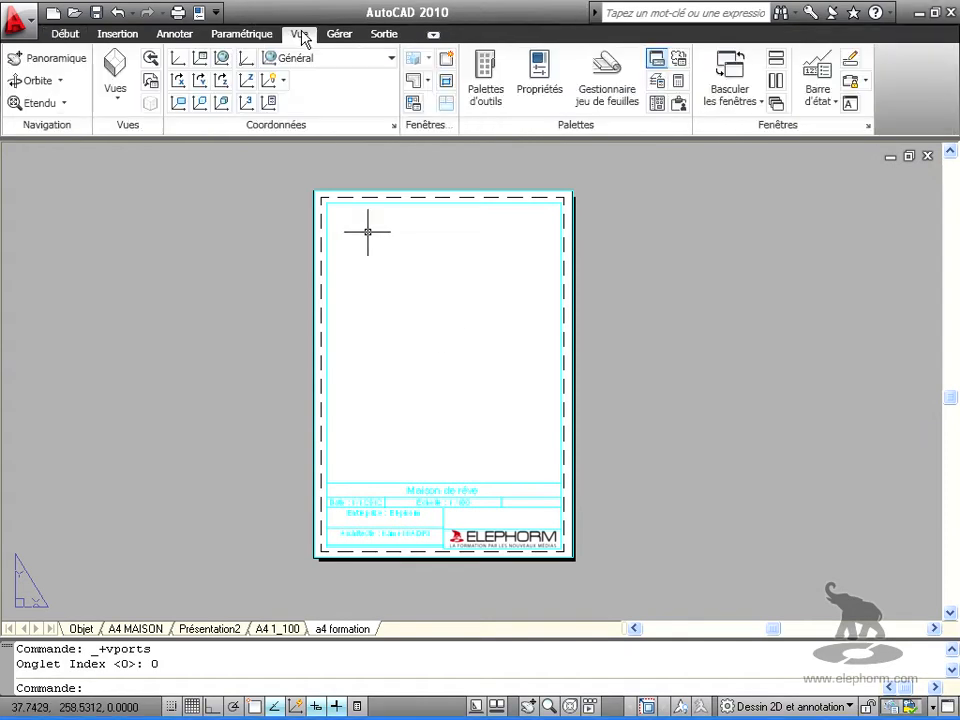
click(448, 64)
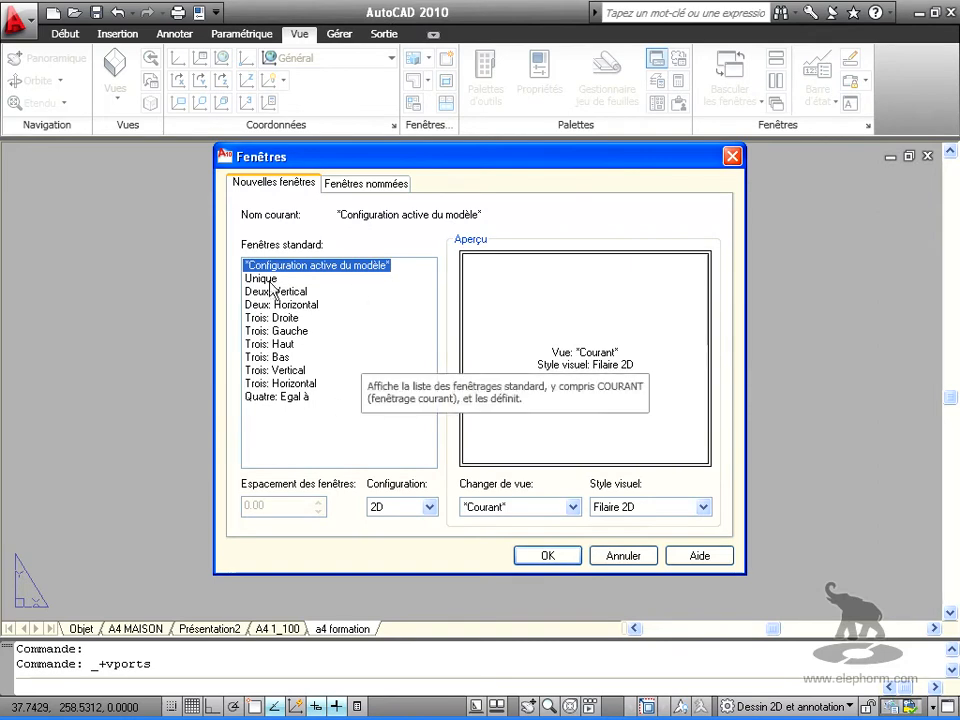
key(Down)
key(Down)
key(Down)
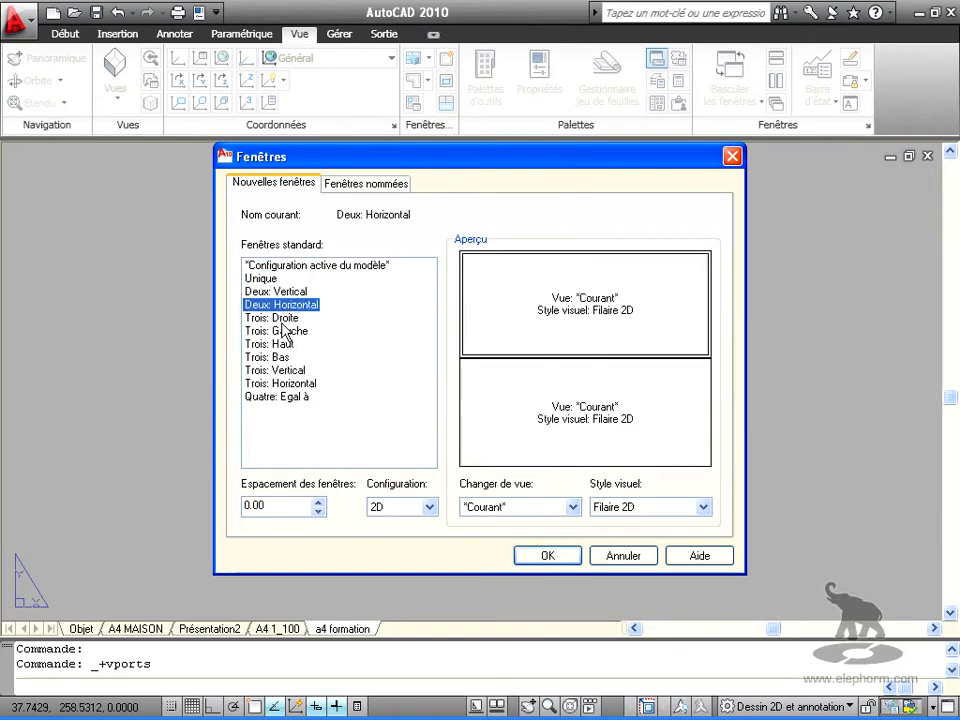
key(Down)
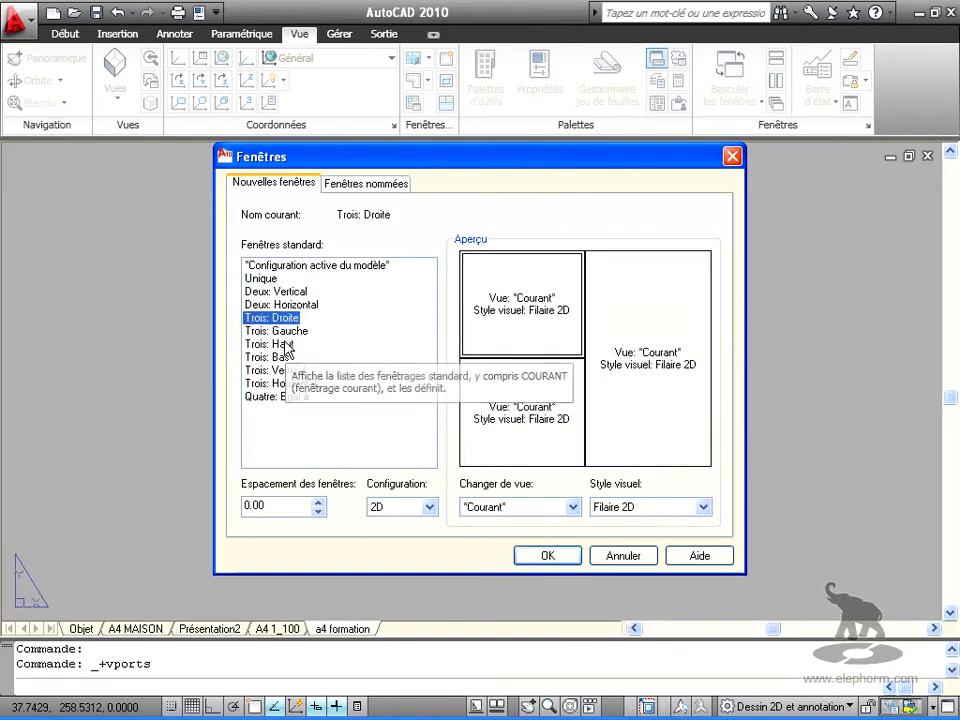
click(264, 281)
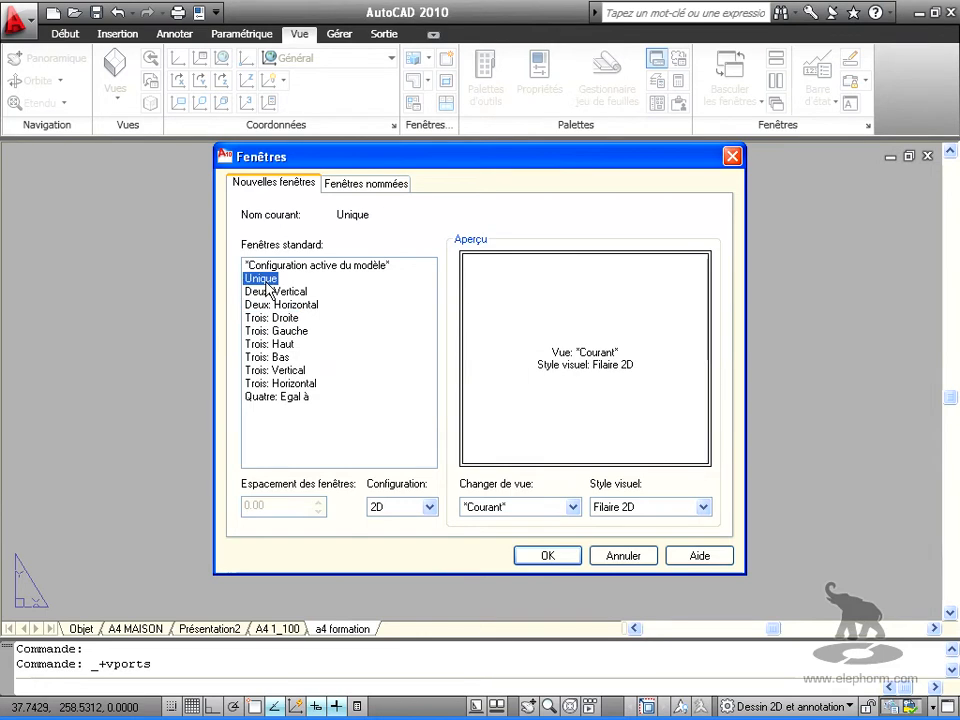
click(547, 557)
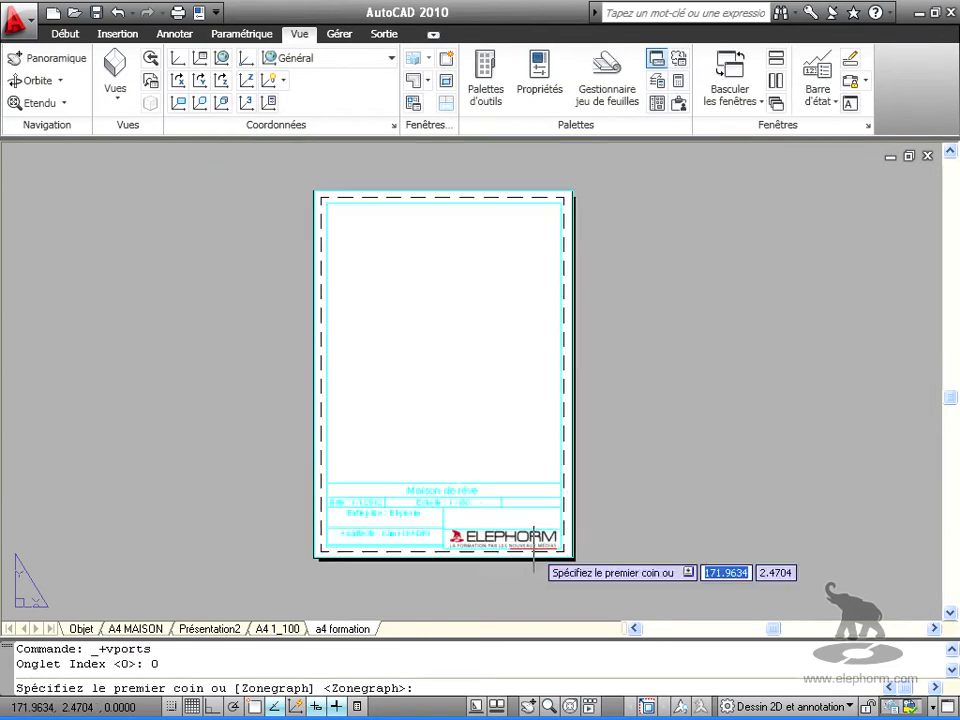
key(F3)
click(324, 199)
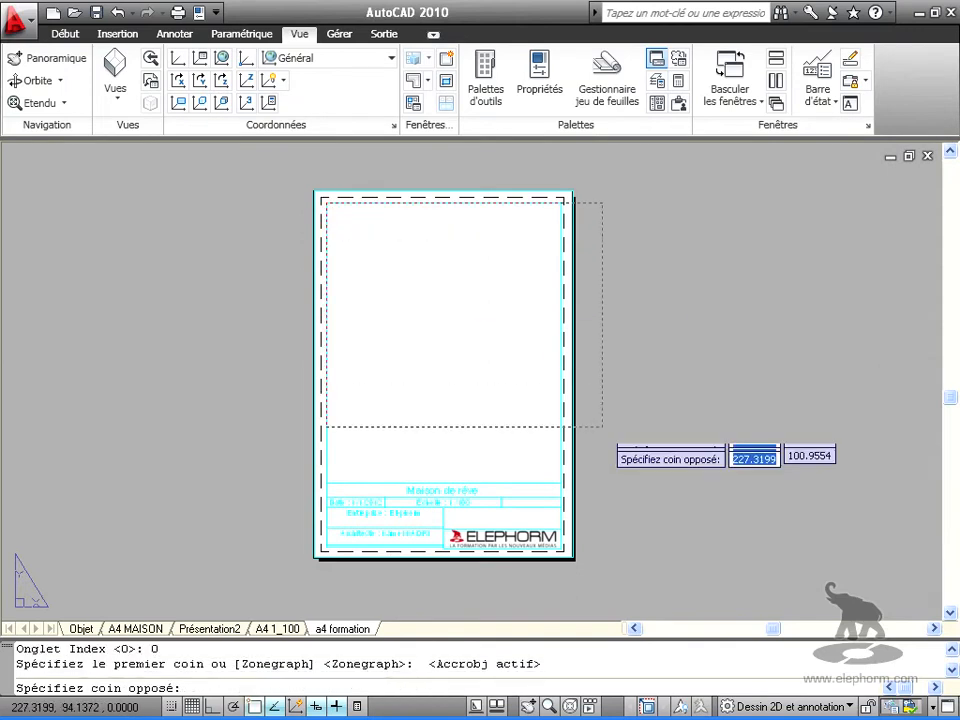
click(560, 484)
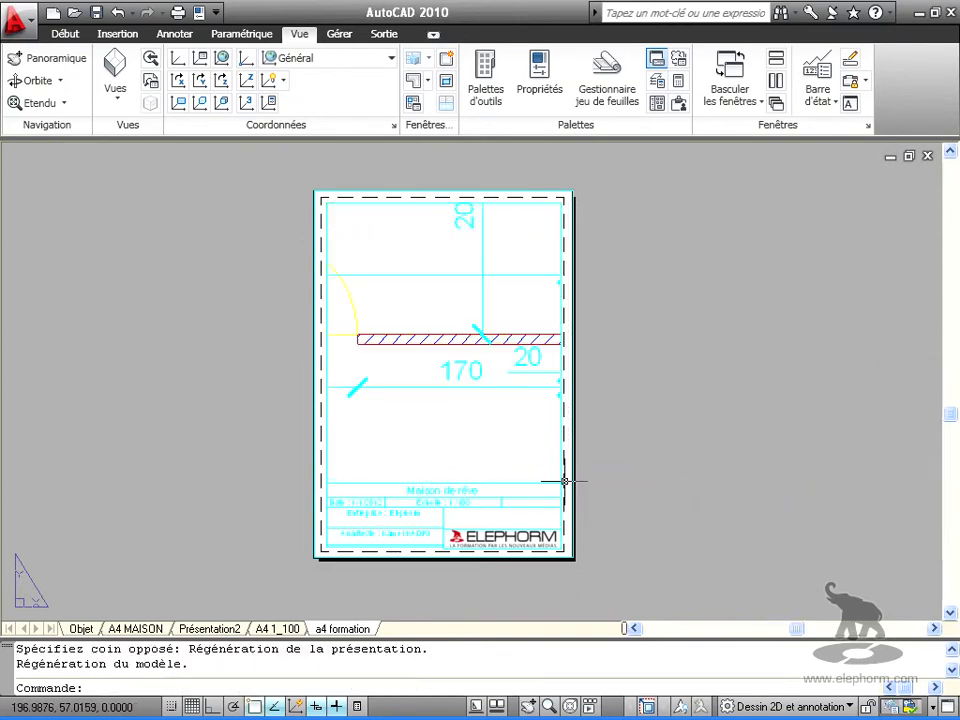
- Activate the new viewport, zoom its contents to the extents of the house plan and return to paper space
double_click(487, 420)
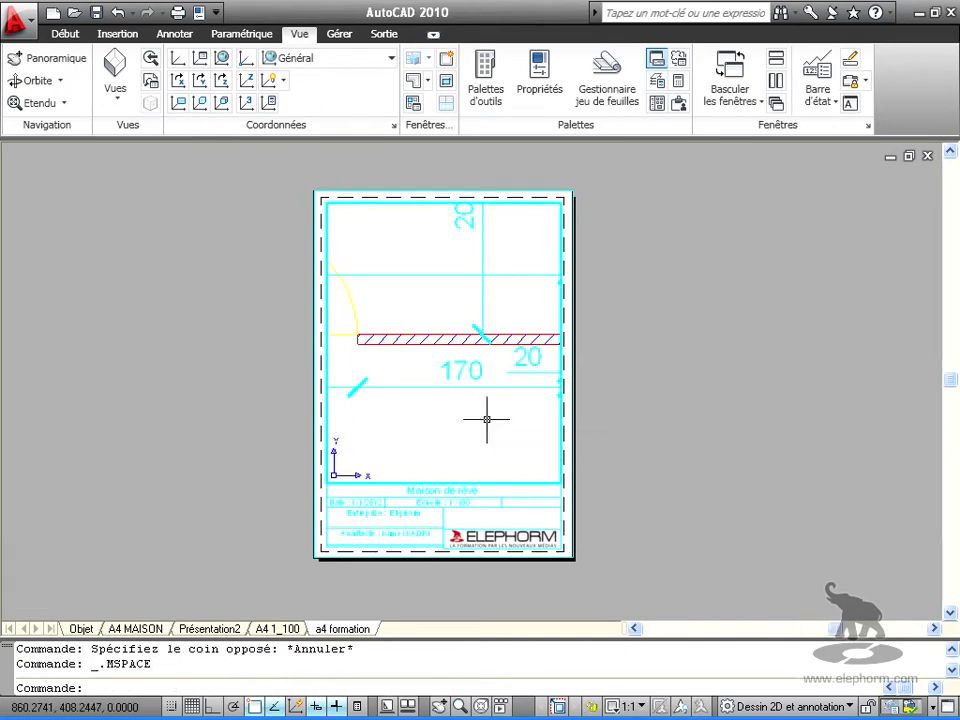
middle_click(487, 420)
middle_click(487, 420)
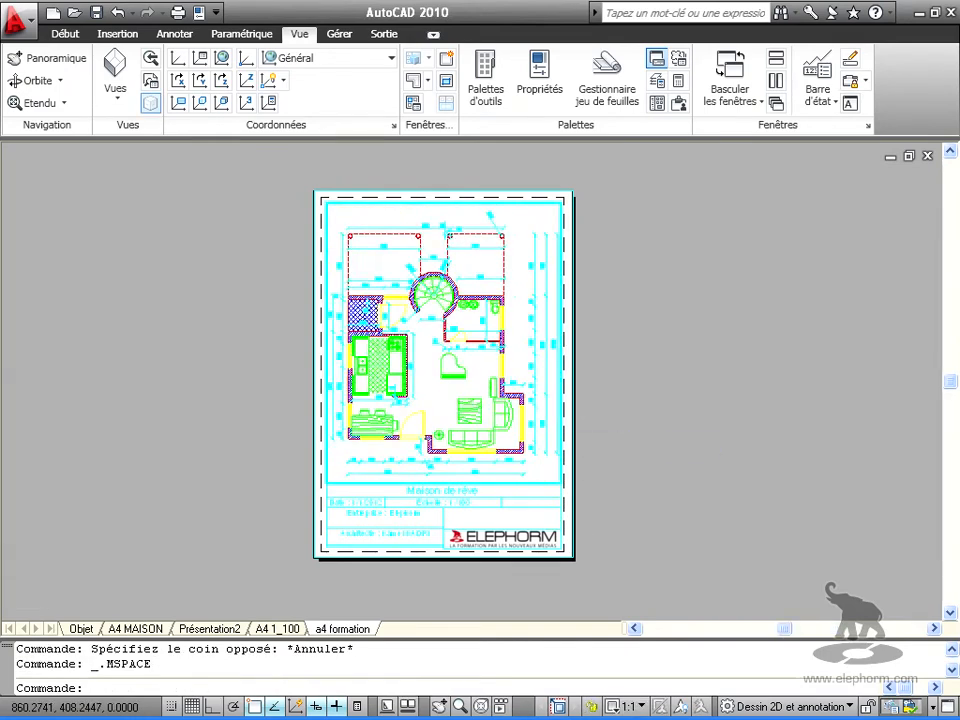
double_click(650, 550)
scroll(548, 478, up, 7)
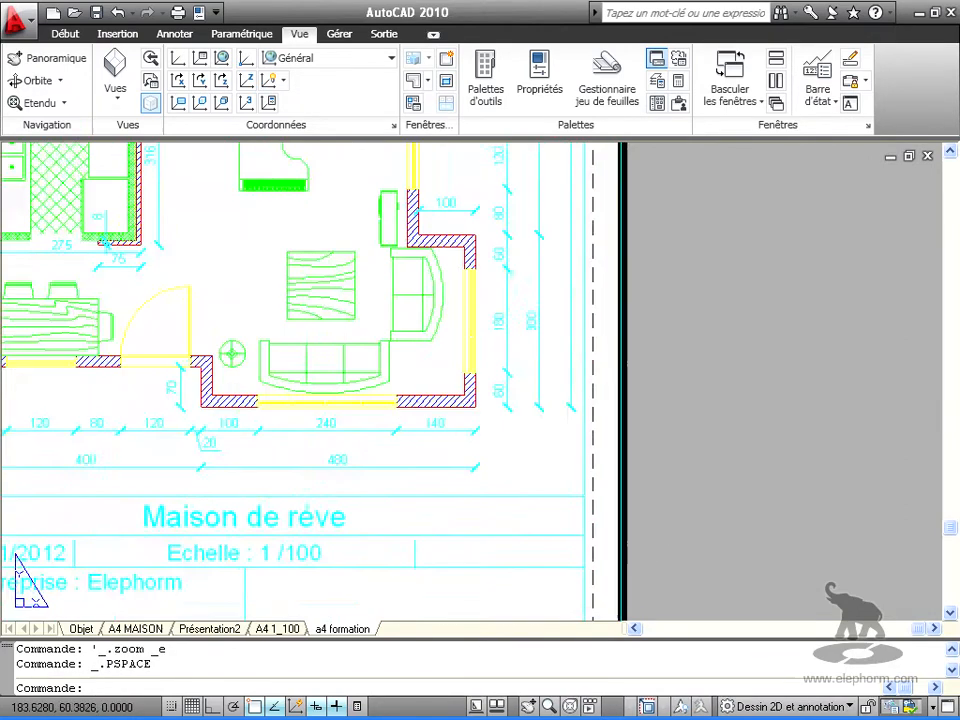
scroll(555, 490, down, 8)
scroll(657, 372, up, 3)
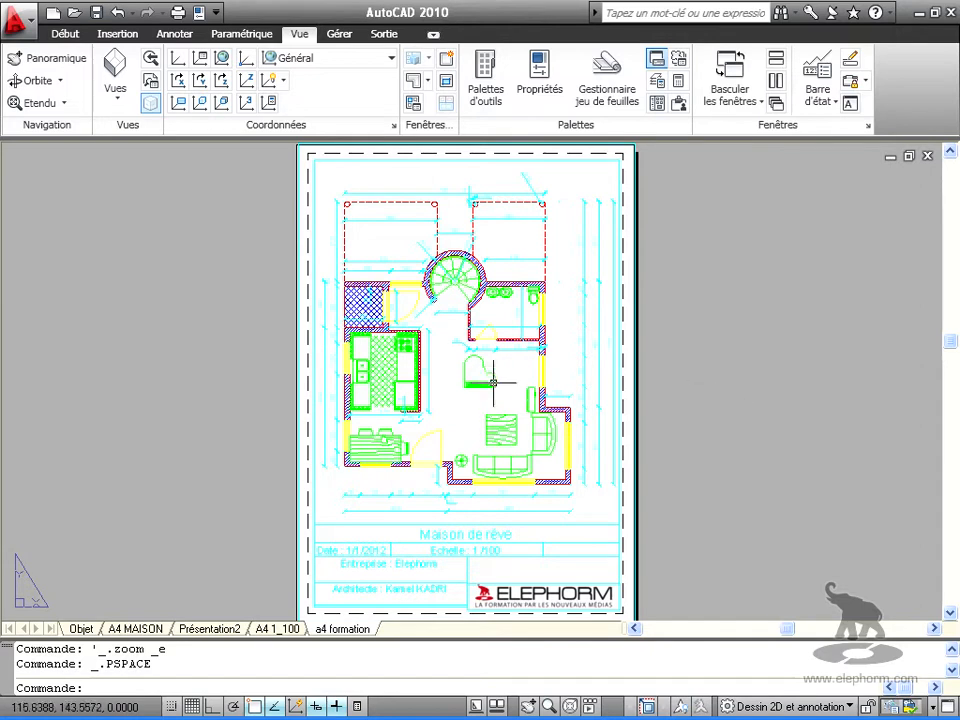
- Activate the viewport and zoom in and out on the house plan inside it
double_click(507, 432)
scroll(500, 410, up, 6)
scroll(499, 411, down, 8)
scroll(498, 405, up, 8)
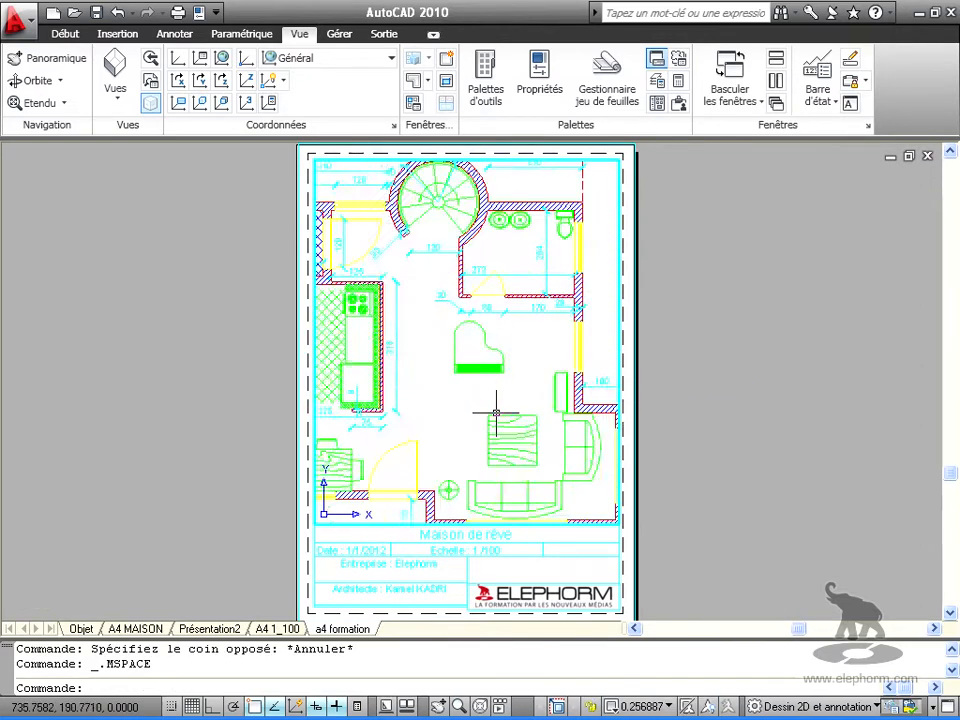
scroll(496, 401, down, 11)
scroll(497, 403, up, 7)
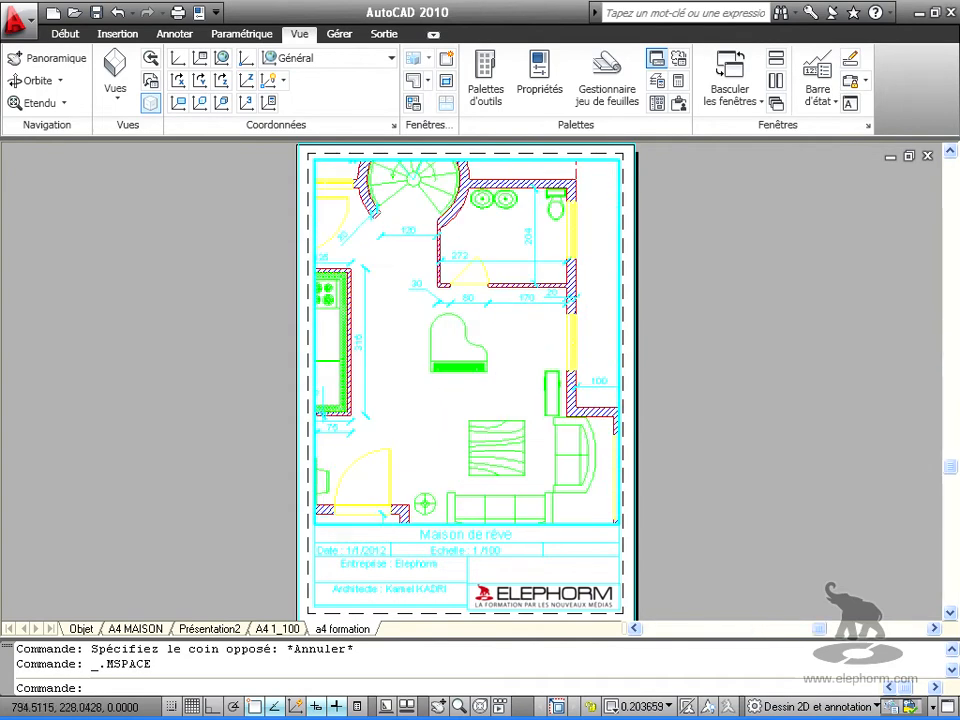
scroll(499, 407, down, 2)
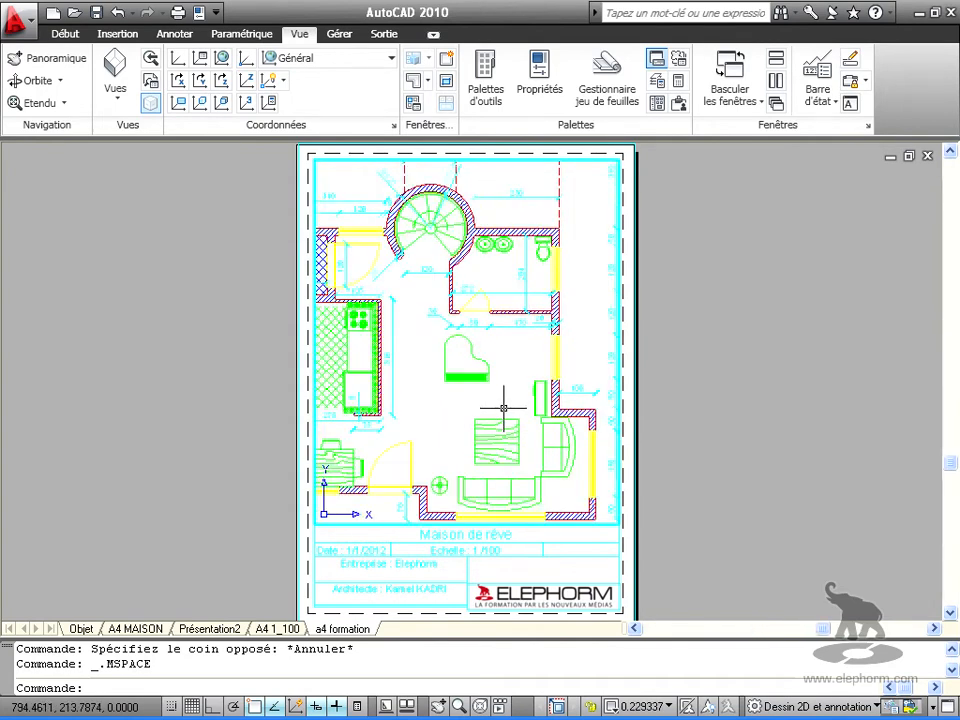
- Set the viewport scale to 1:10, reposition the plan lower in the viewport and return to paper space
click(670, 707)
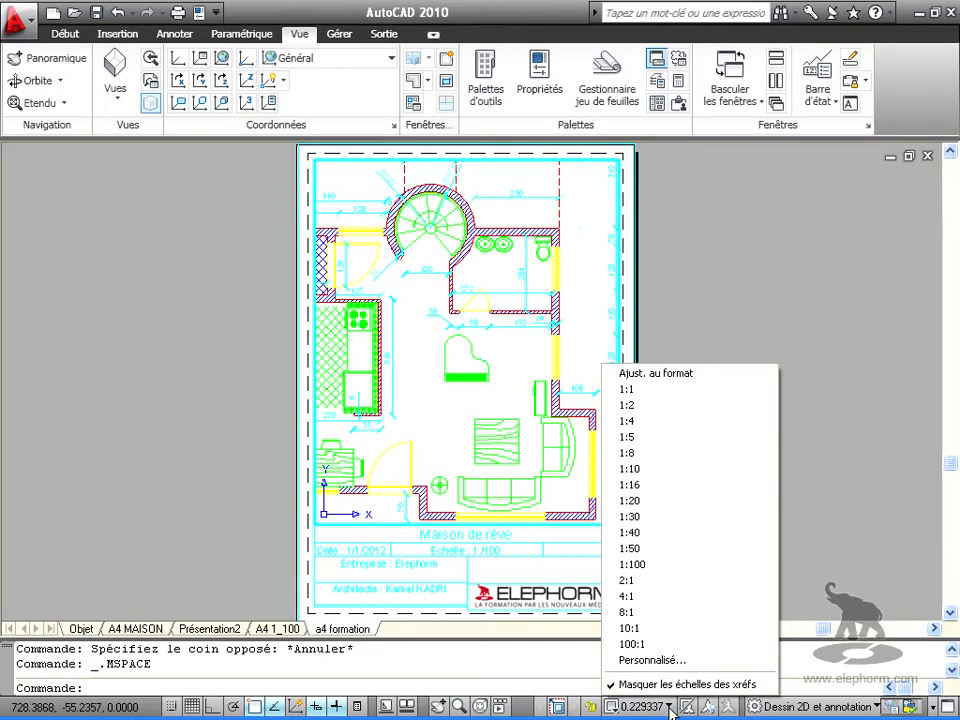
click(630, 469)
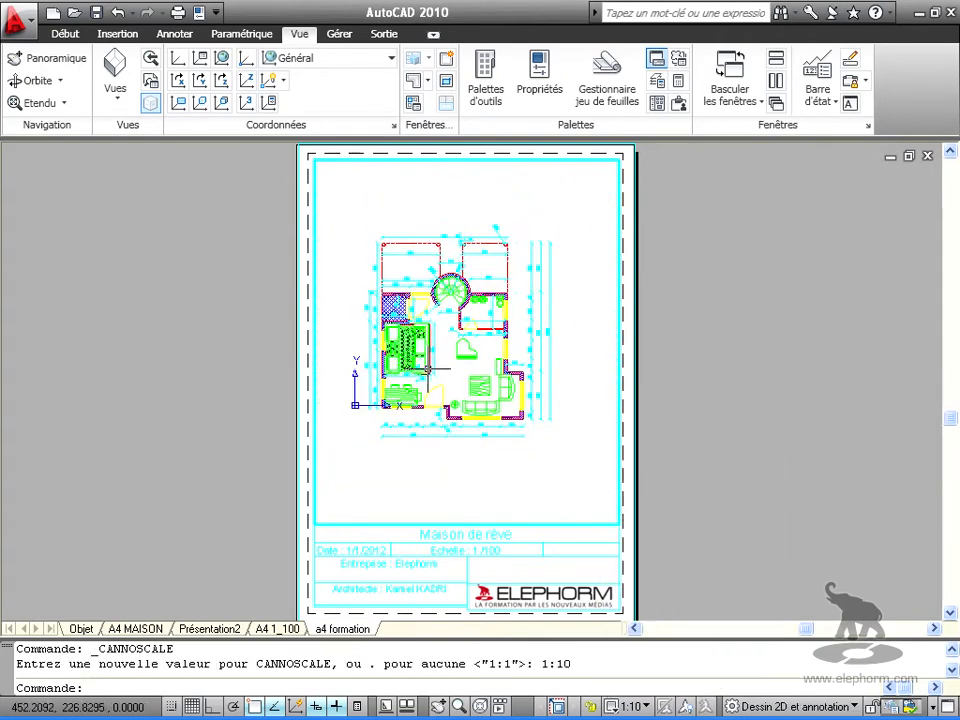
mouse_move(428, 372)
middle_down()
mouse_move(442, 445)
mouse_move(419, 309)
mouse_move(404, 311)
mouse_move(424, 412)
mouse_move(401, 439)
mouse_move(401, 363)
mouse_move(385, 298)
mouse_move(393, 444)
mouse_move(407, 442)
mouse_move(410, 372)
mouse_move(411, 441)
mouse_move(396, 438)
mouse_move(450, 450)
middle_up()
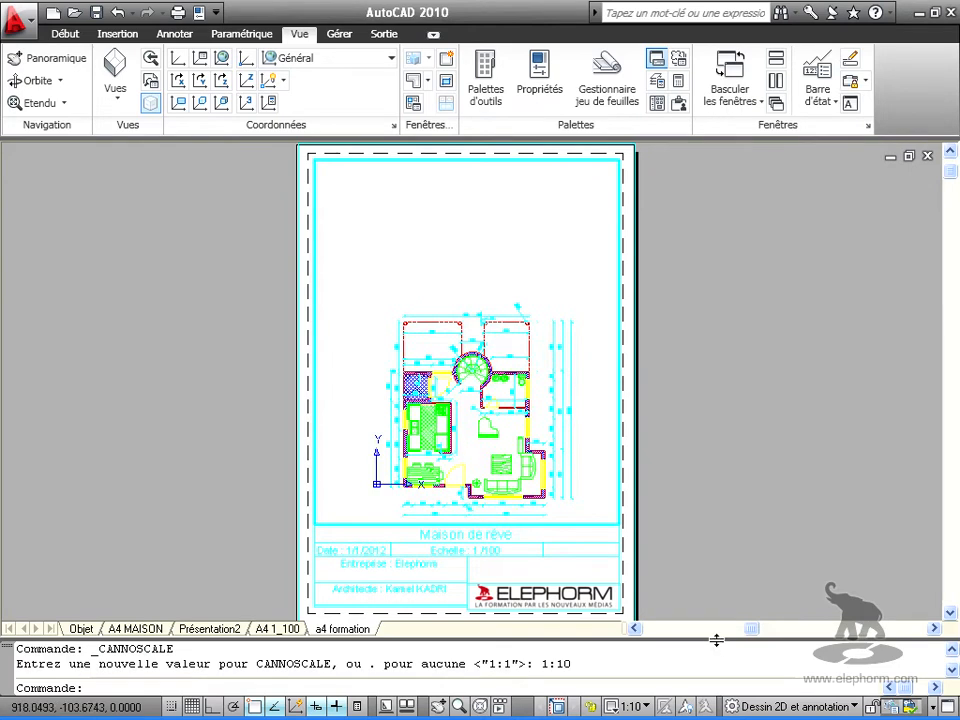
double_click(674, 548)
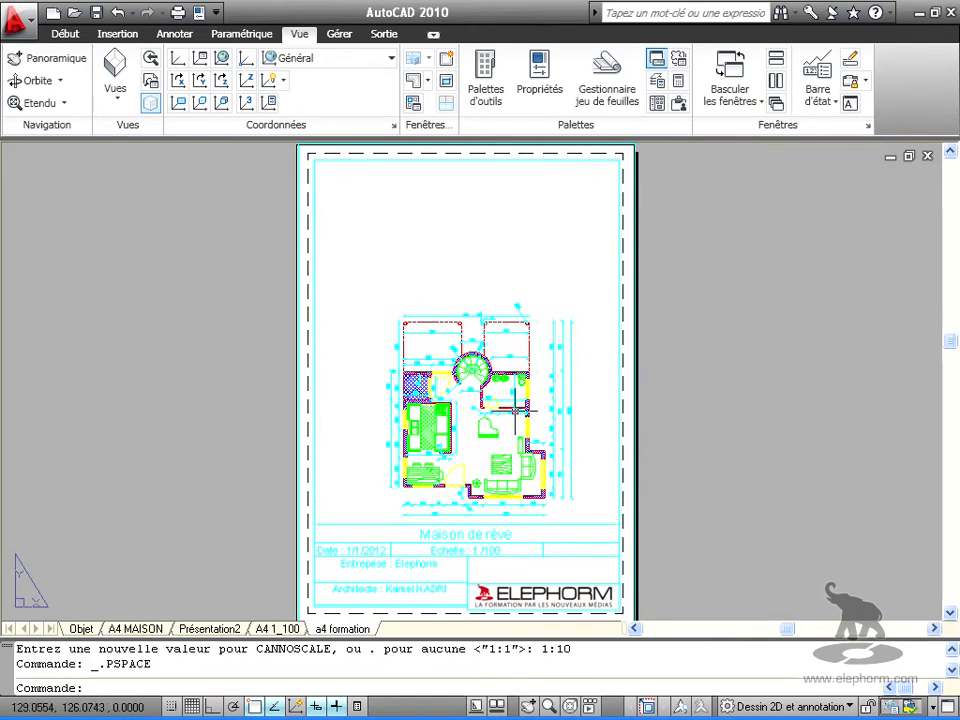
- Zoom in on the plan from paper space and try window-selecting its objects around the bathroom and staircase
scroll(515, 411, up, 6)
click(752, 472)
click(466, 338)
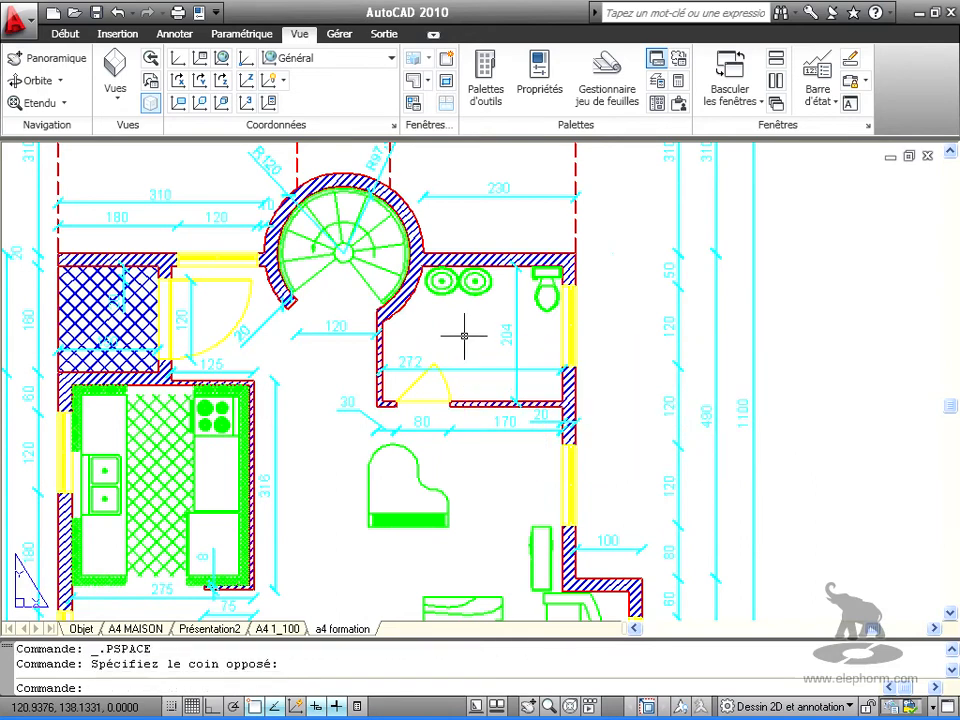
click(748, 490)
click(392, 333)
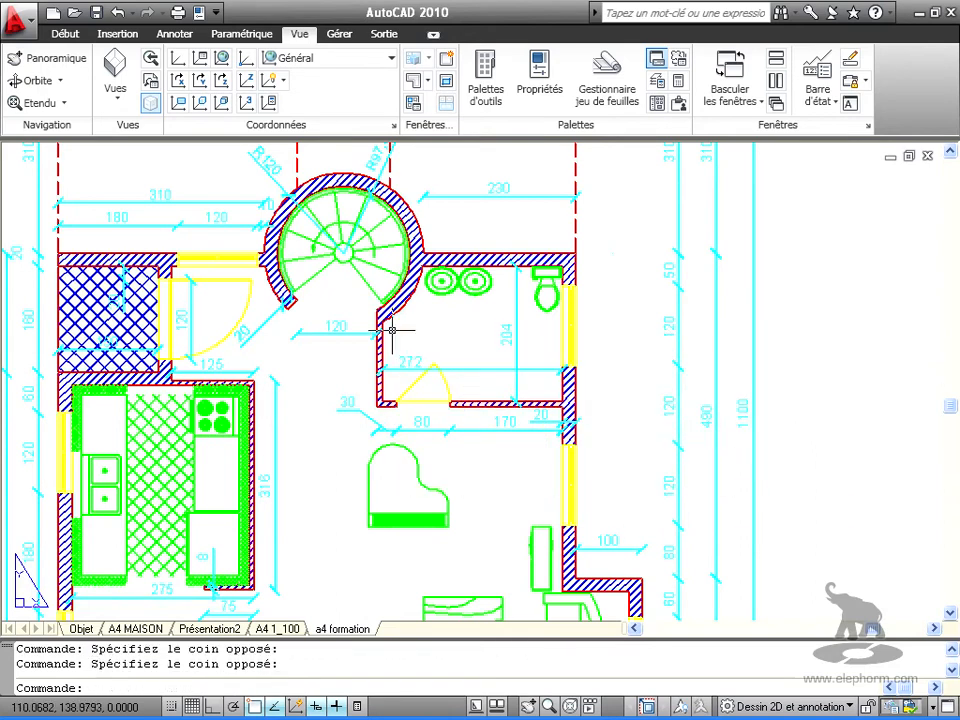
scroll(645, 474, down, 8)
middle_drag(619, 475, 475, 402)
scroll(481, 399, up, 2)
- Activate the viewport, zoom in on the plan, window-select the vertical dimensions beside the exterior wall and clear the selection
double_click(481, 398)
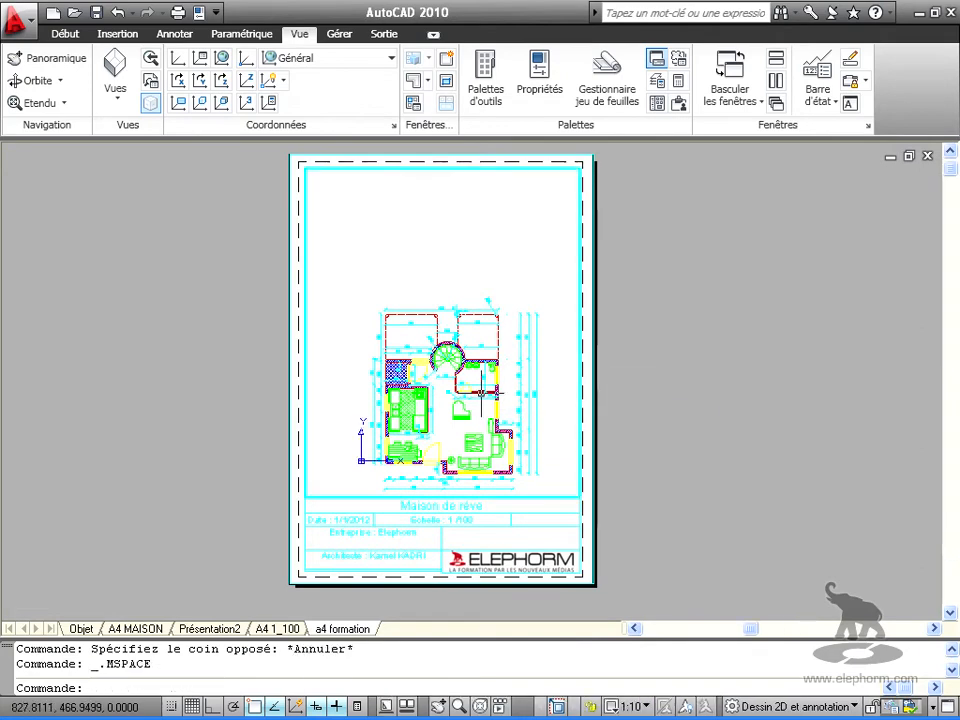
scroll(551, 407, up, 6)
click(555, 450)
click(349, 308)
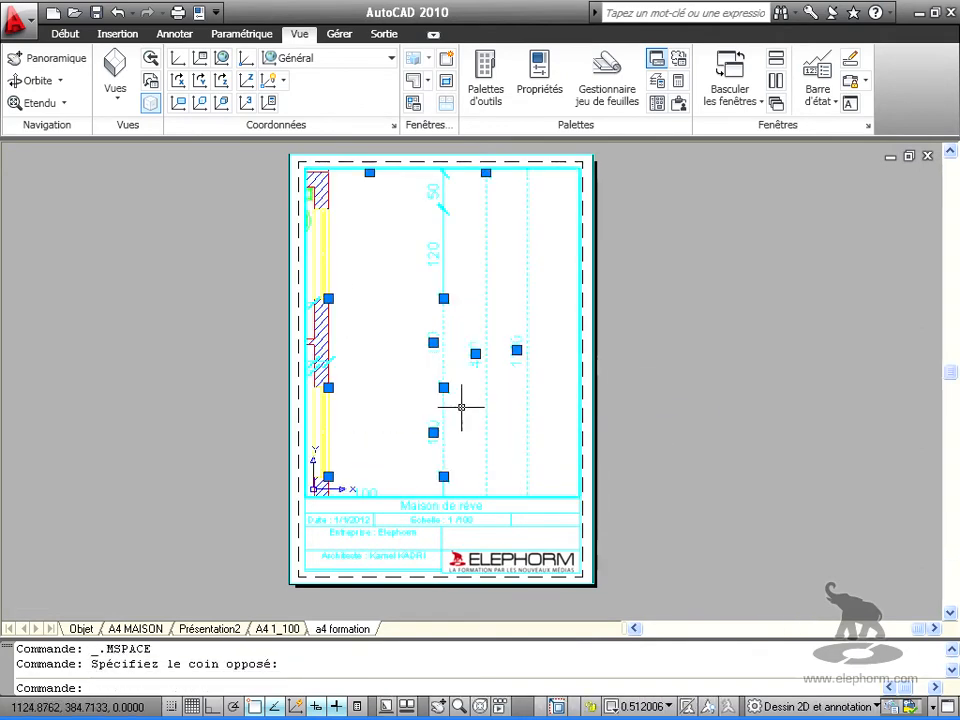
key(Escape)
scroll(535, 395, down, 1)
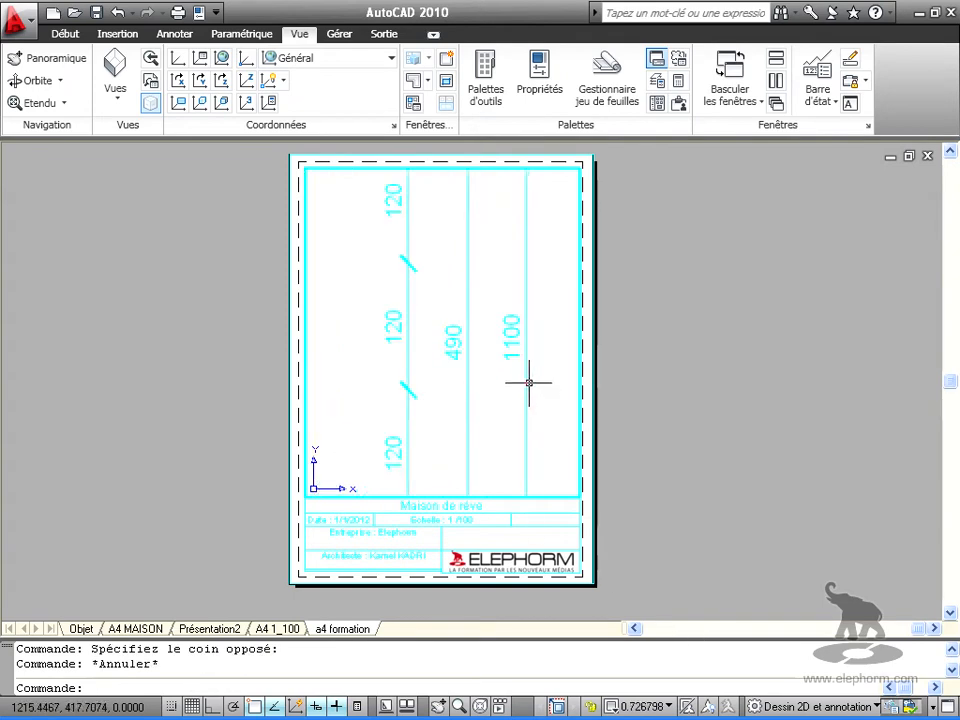
- Reset the viewport scale to 1:10, move the plan back towards the middle of the viewport and return to paper space
click(669, 707)
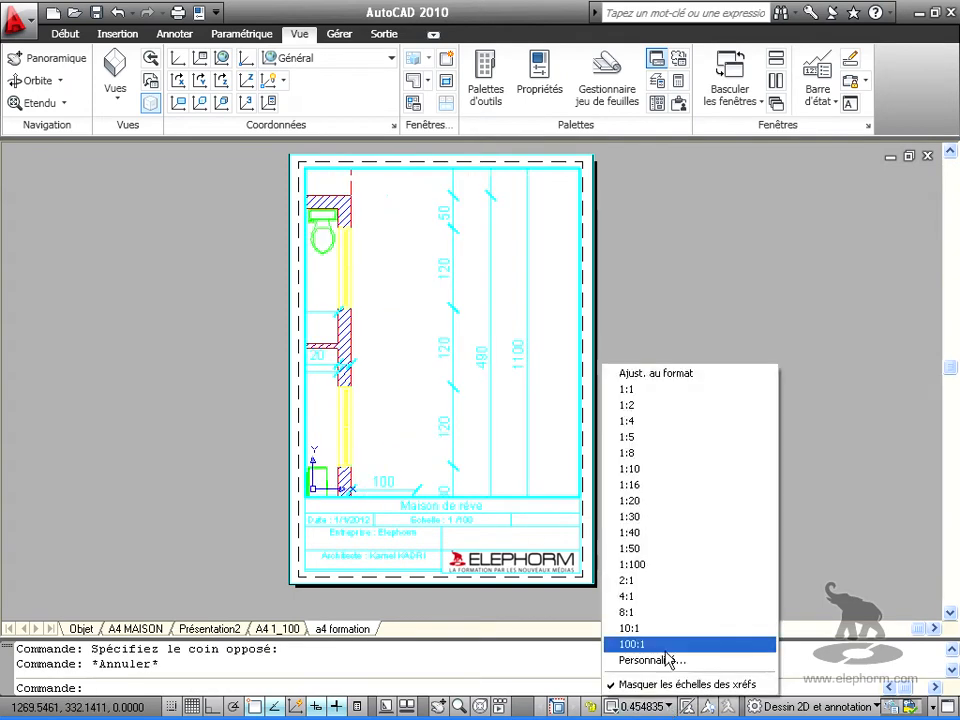
click(648, 478)
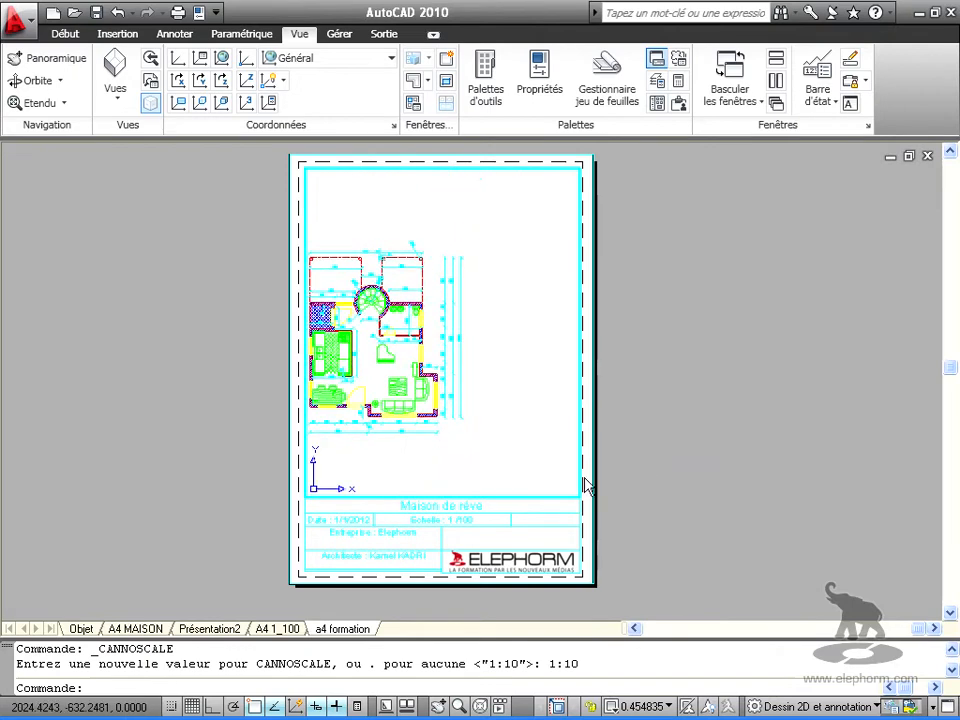
middle_drag(398, 372, 453, 425)
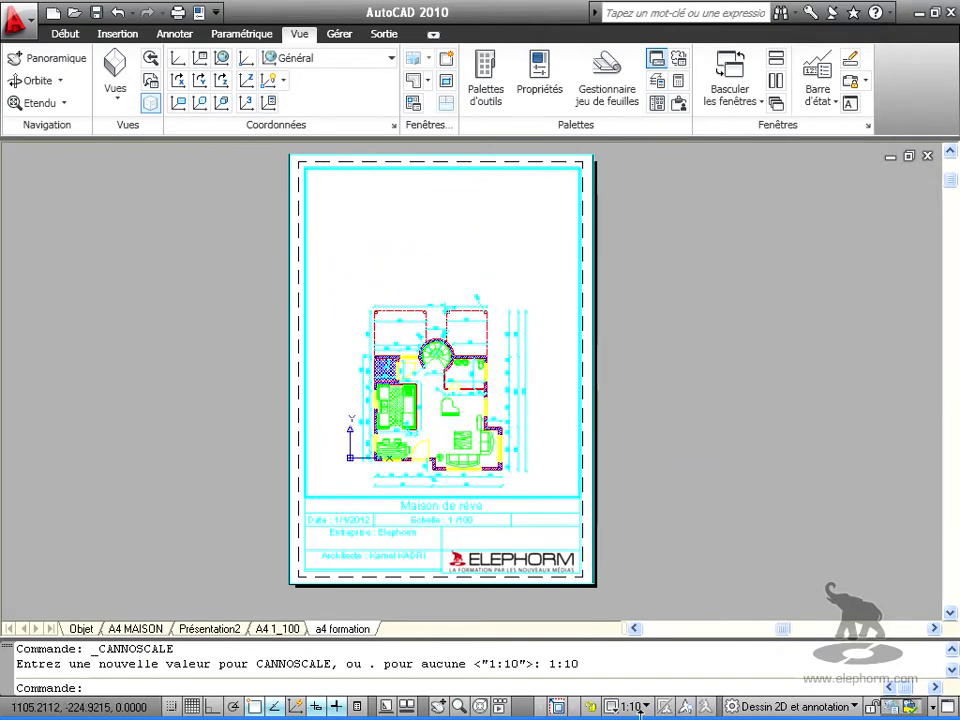
double_click(746, 505)
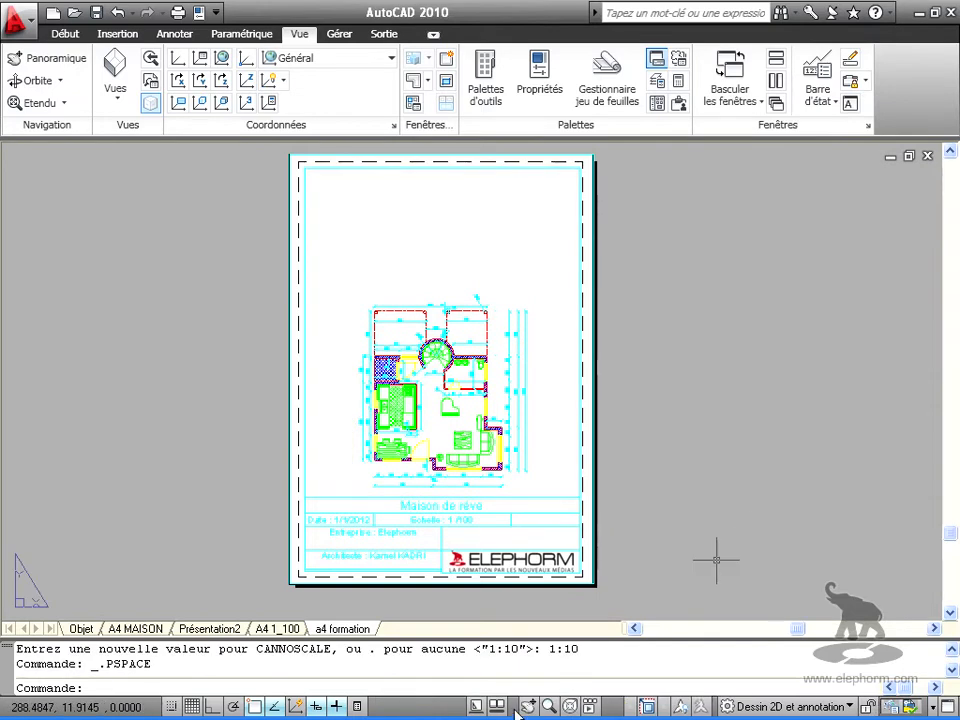
- Lock the viewport's display by setting its display lock property to Oui in the object properties
click(550, 90)
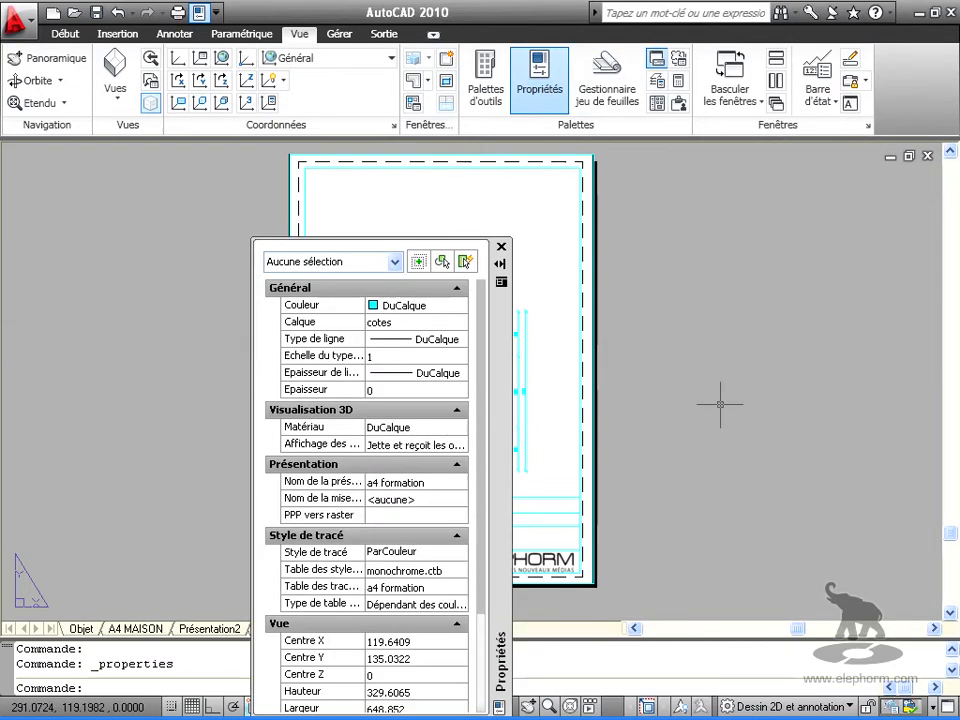
drag(500, 355, 260, 188)
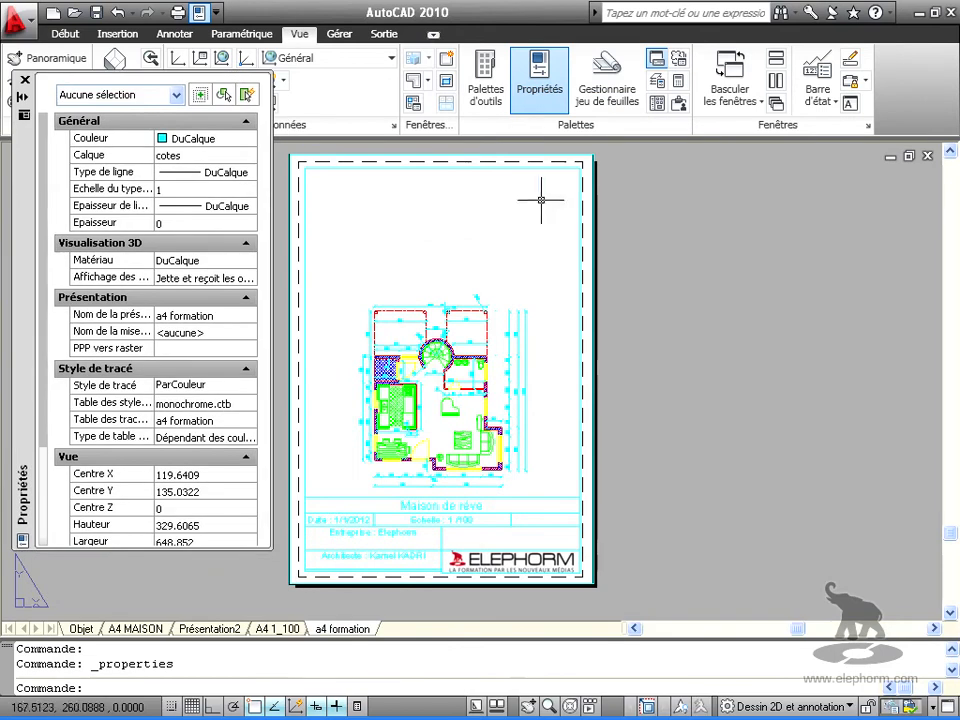
click(530, 168)
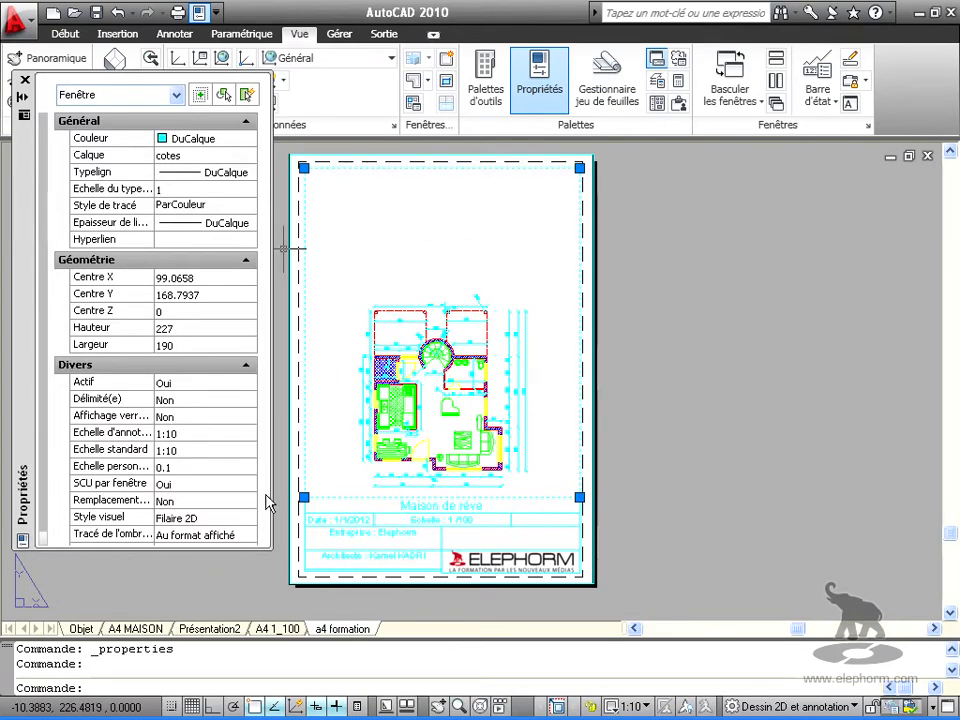
scroll(268, 485, down, 1)
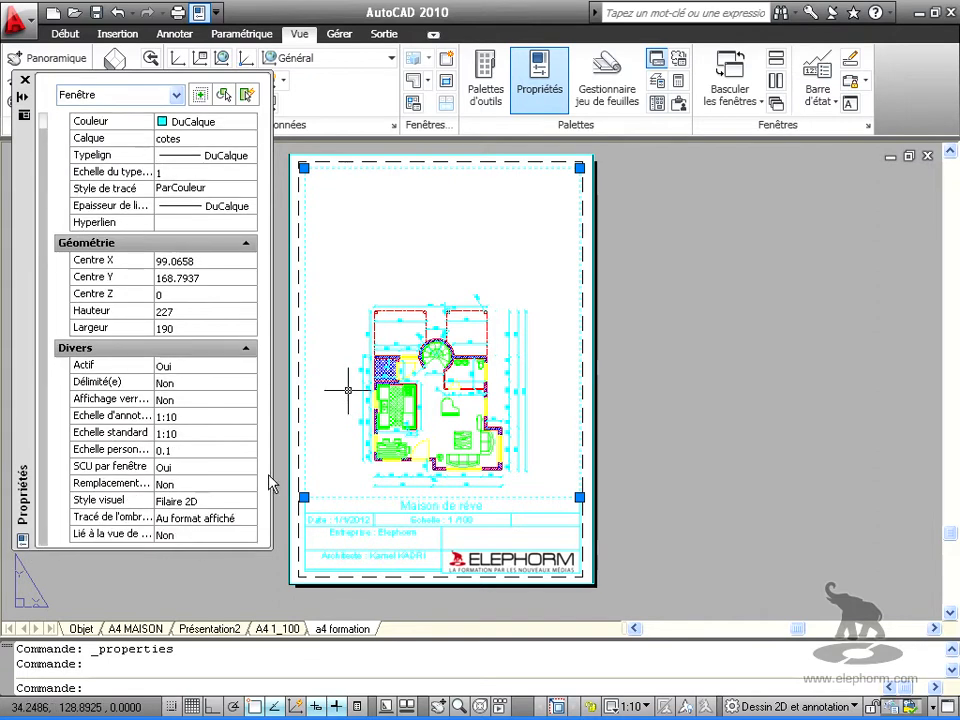
click(247, 401)
click(249, 399)
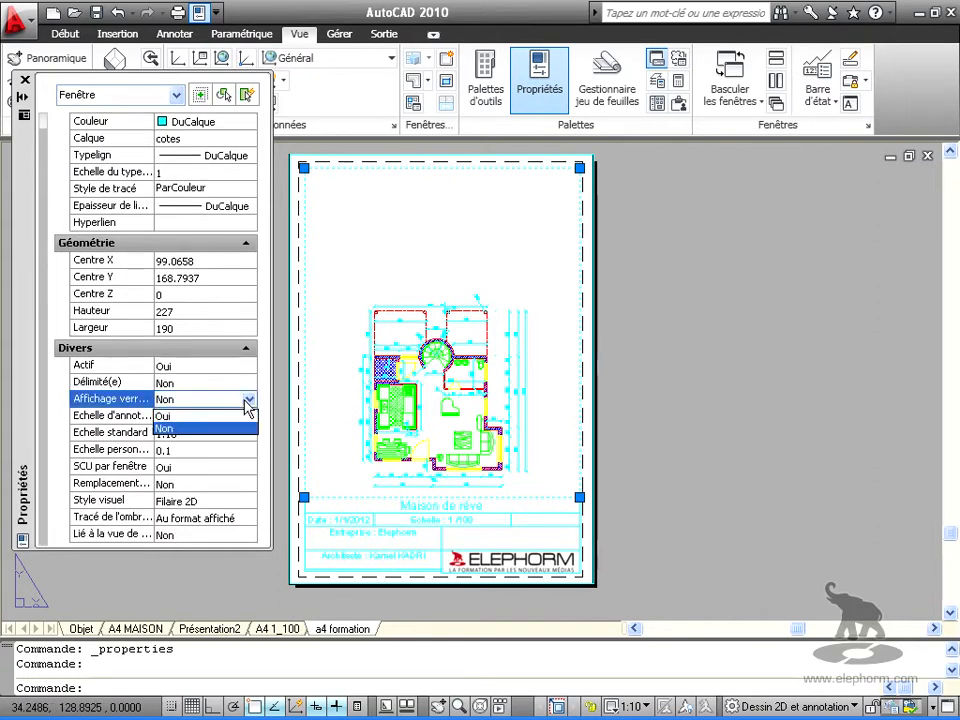
click(193, 416)
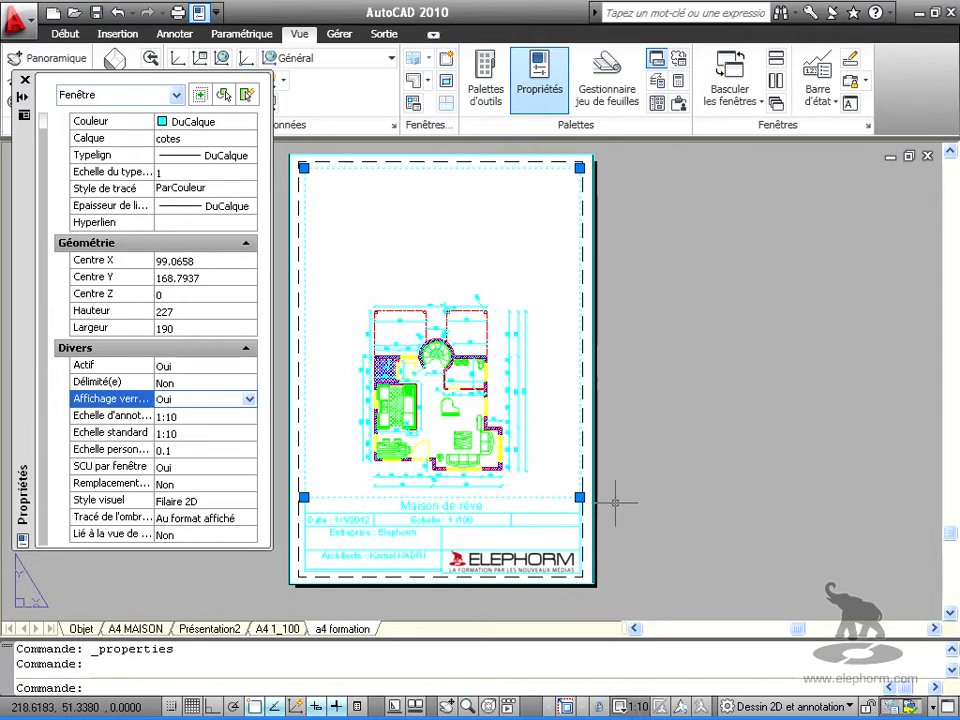
- Test the viewport's display lock by activating it, zooming in and out on the plan, and returning to paper space
double_click(561, 446)
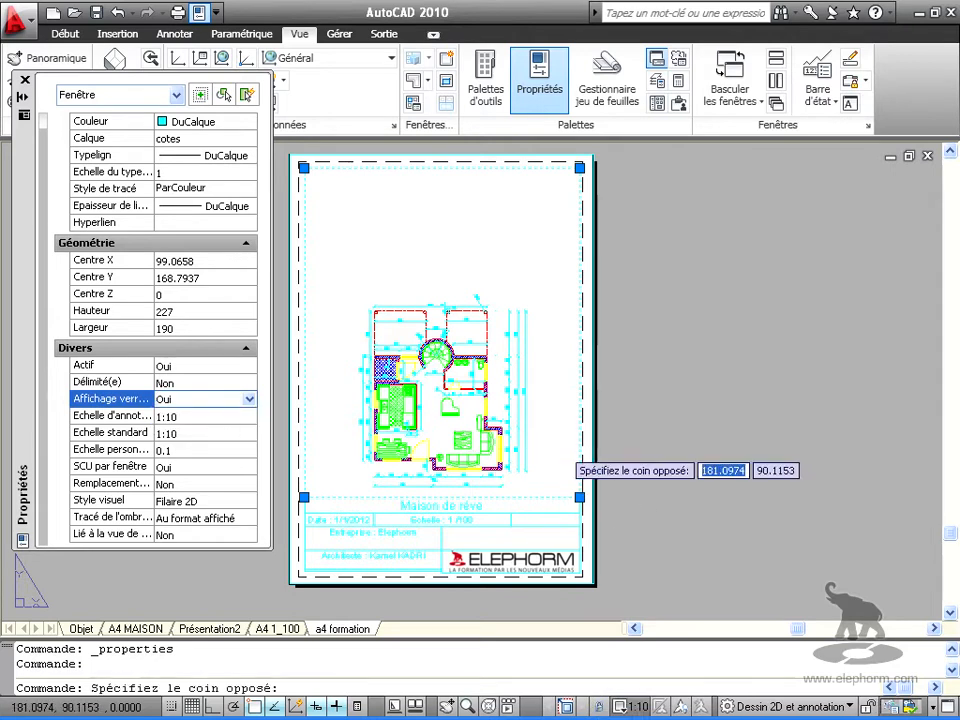
scroll(500, 443, up, 2)
scroll(500, 443, down, 2)
scroll(497, 441, up, 4)
scroll(497, 441, down, 3)
scroll(490, 433, up, 6)
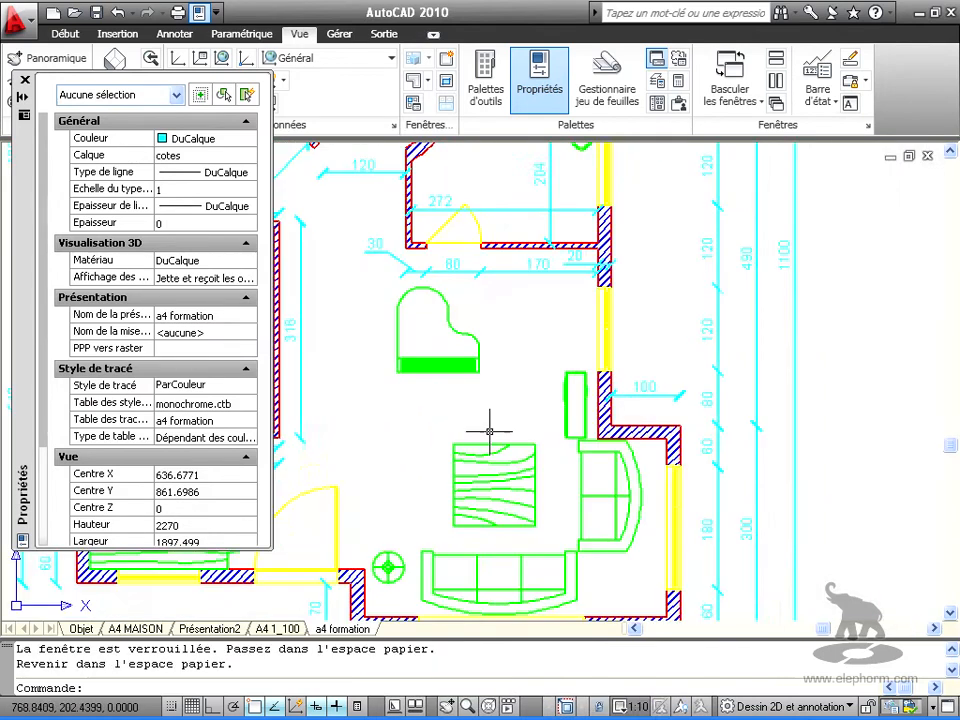
scroll(489, 432, down, 6)
scroll(489, 432, up, 3)
scroll(489, 432, down, 2)
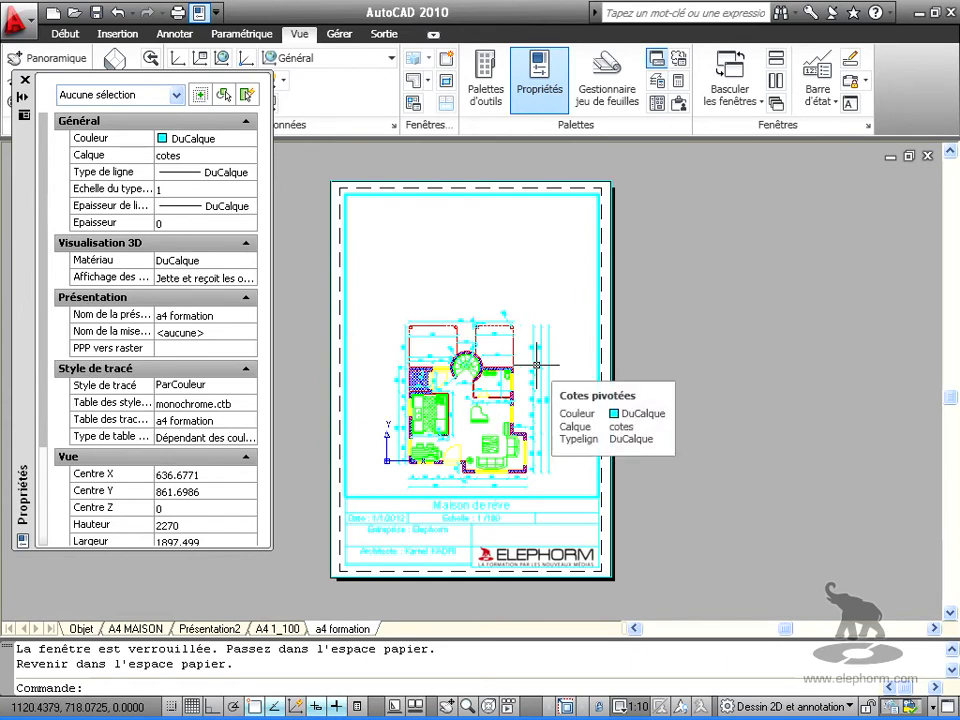
double_click(728, 407)
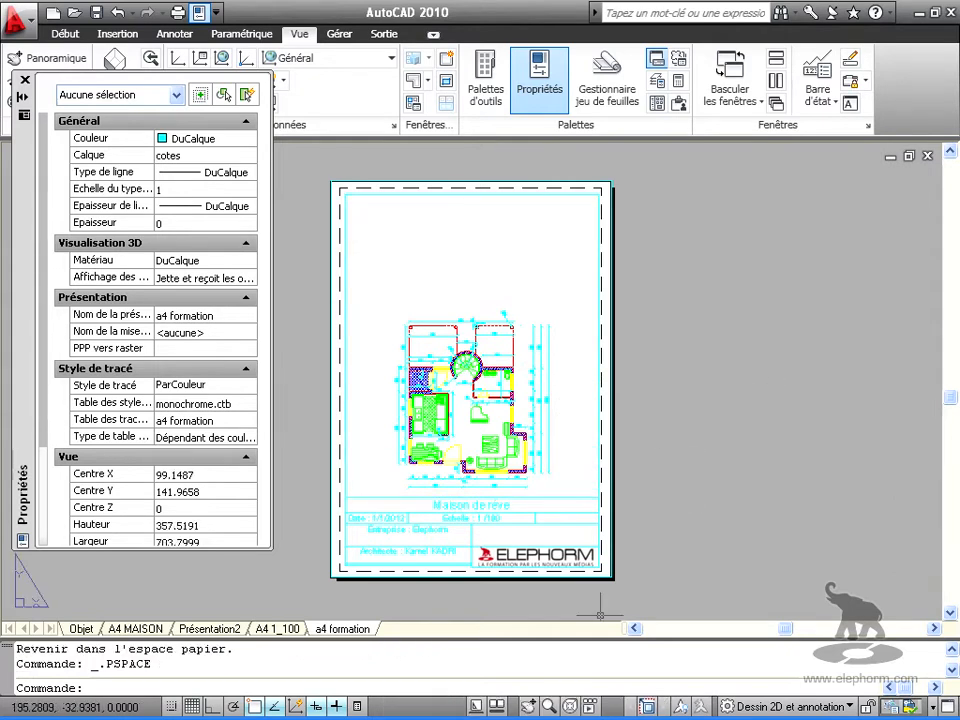
- Preview the plot of the a4 formation layout, then close the preview and cancel plotting
drag(20, 167, 91, 213)
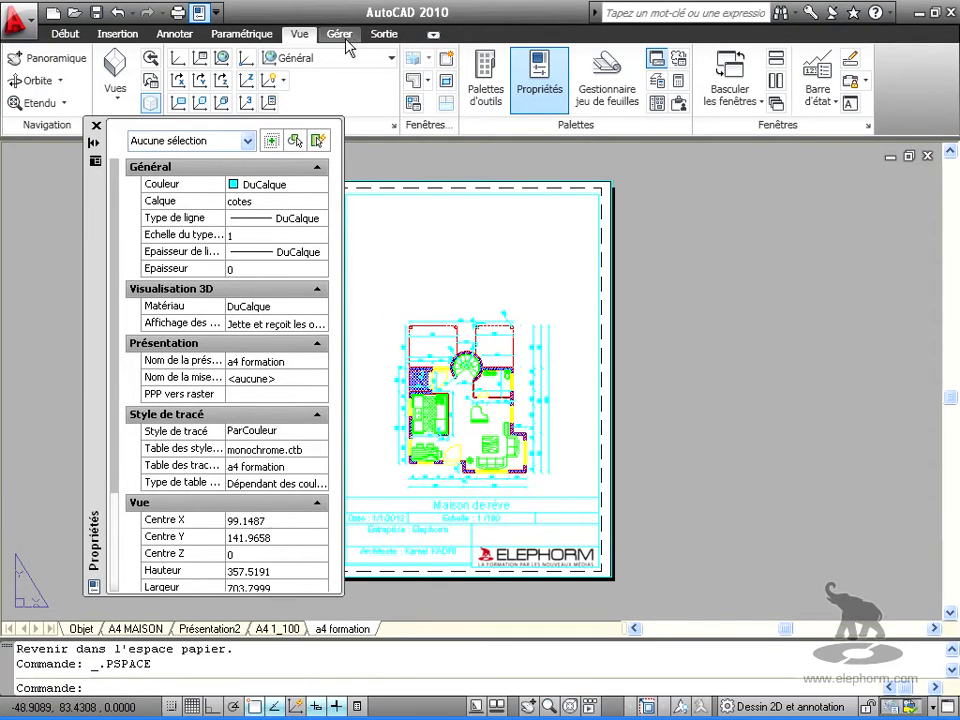
click(384, 33)
click(30, 70)
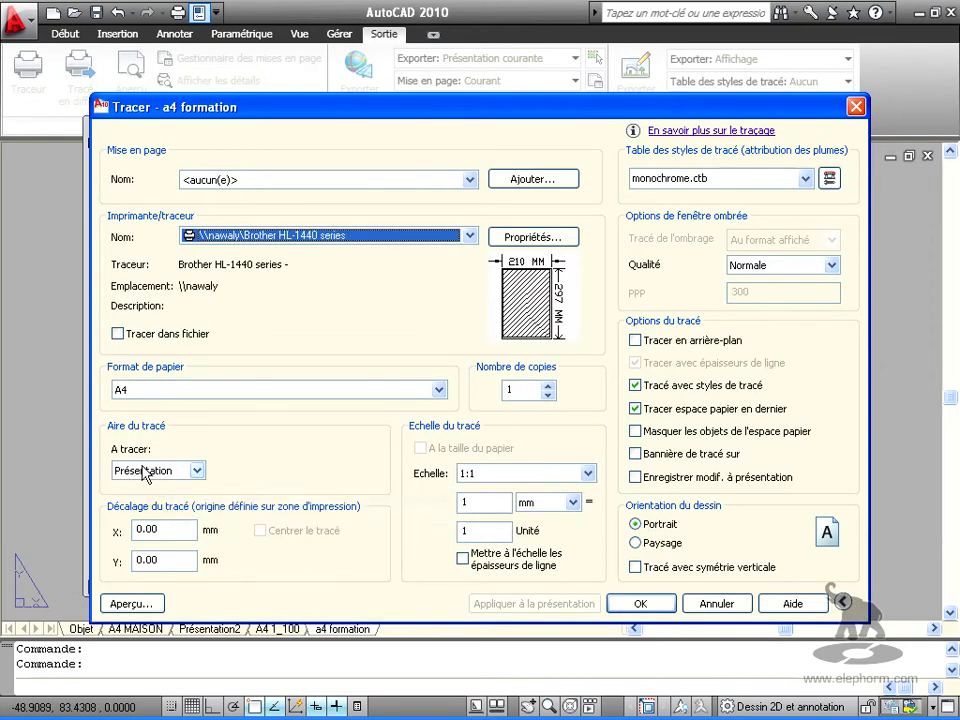
click(136, 601)
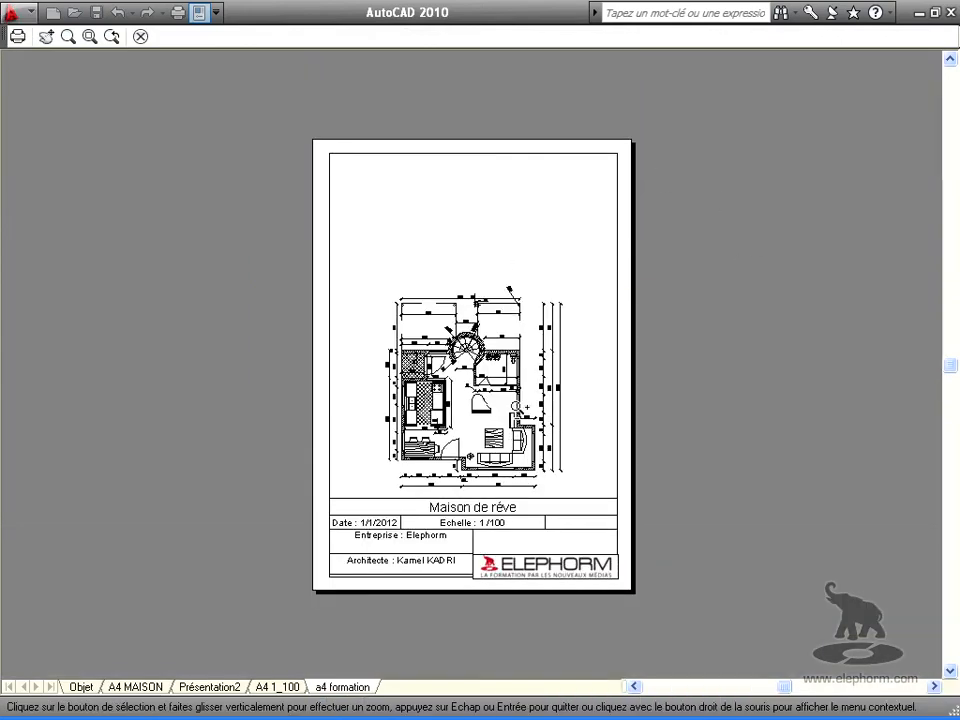
right_click(515, 388)
click(536, 394)
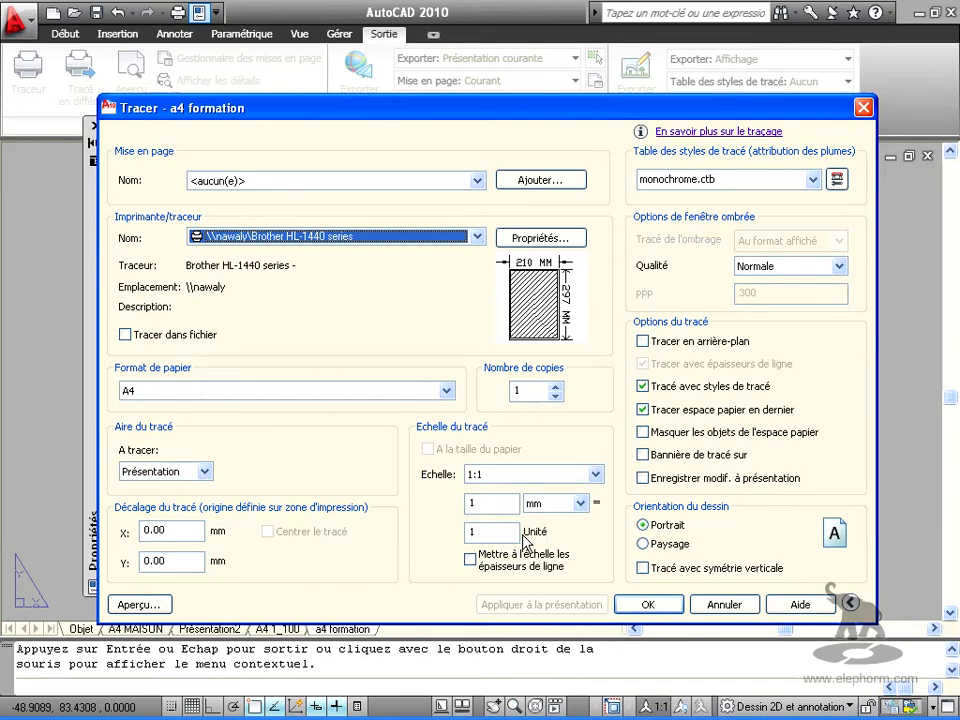
click(711, 605)
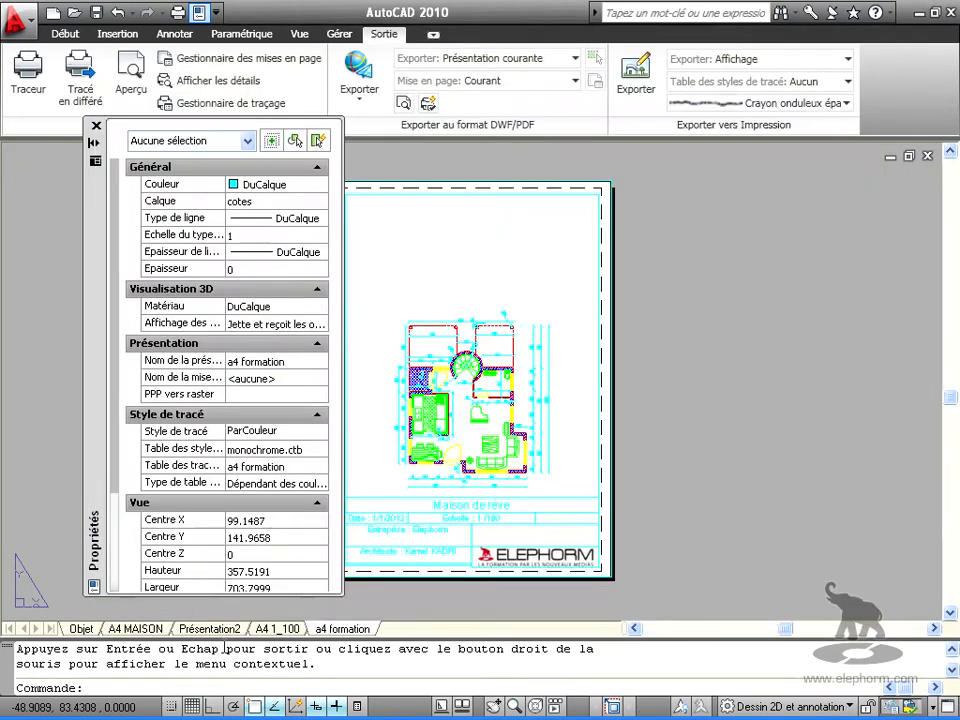
- Stretch the viewport's upper edge down to just above the plan, for a height of about 145 mm
click(469, 190)
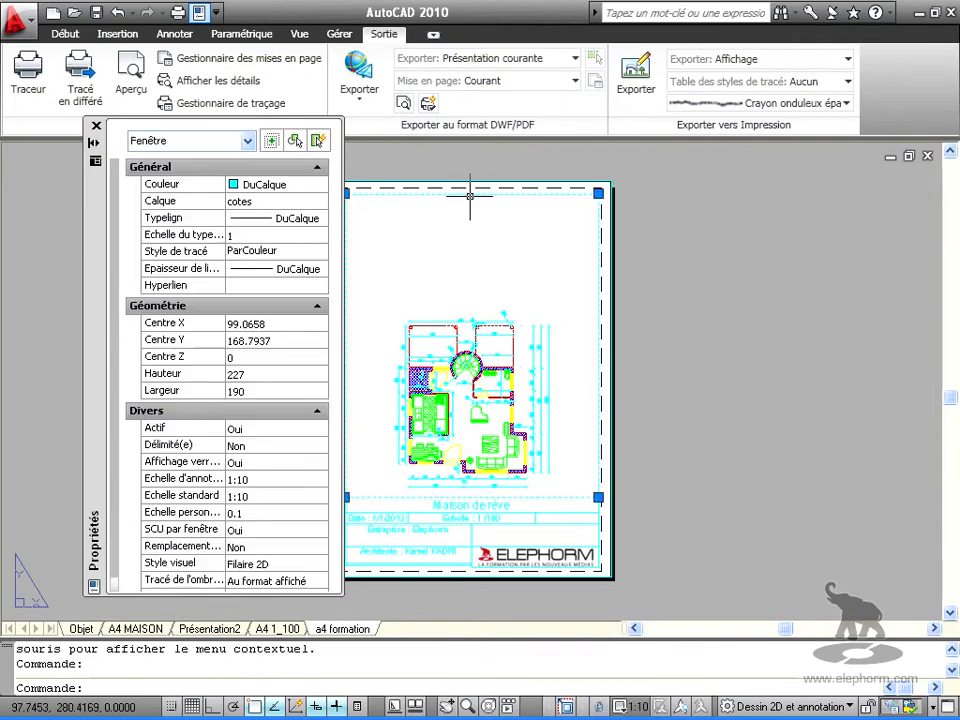
click(598, 192)
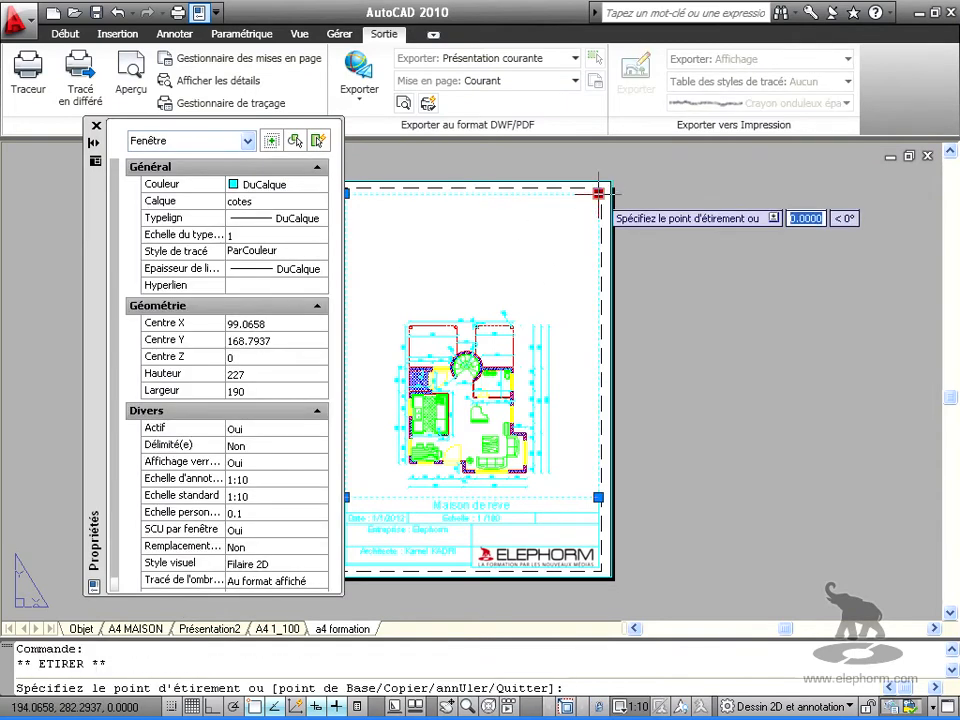
click(598, 302)
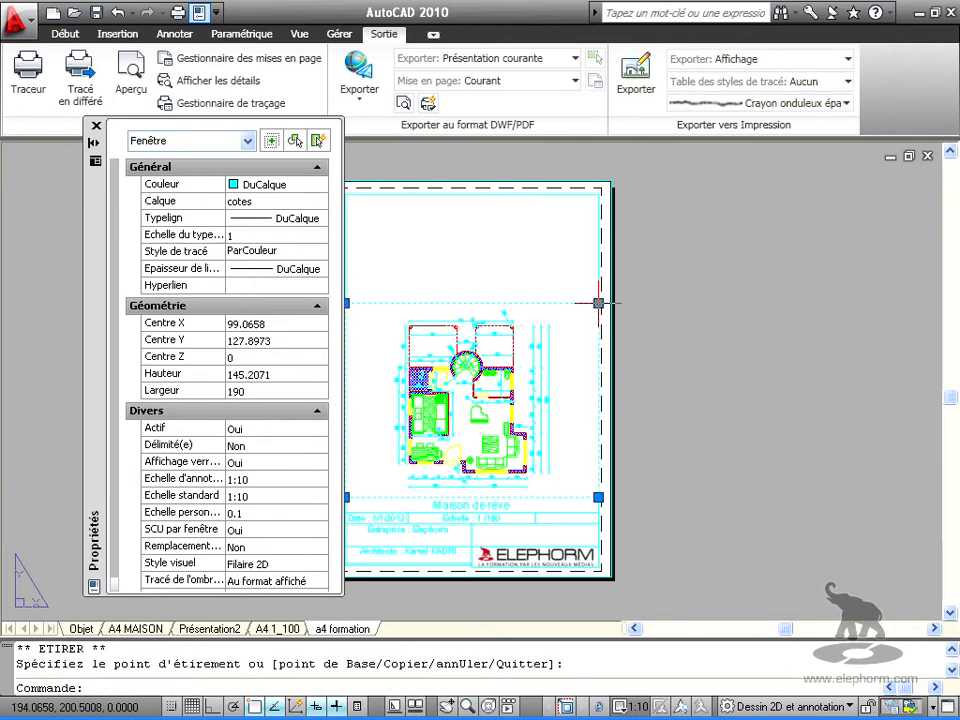
- Create a single new viewport filling the empty area between the frame's upper edge and the plan viewport
click(299, 33)
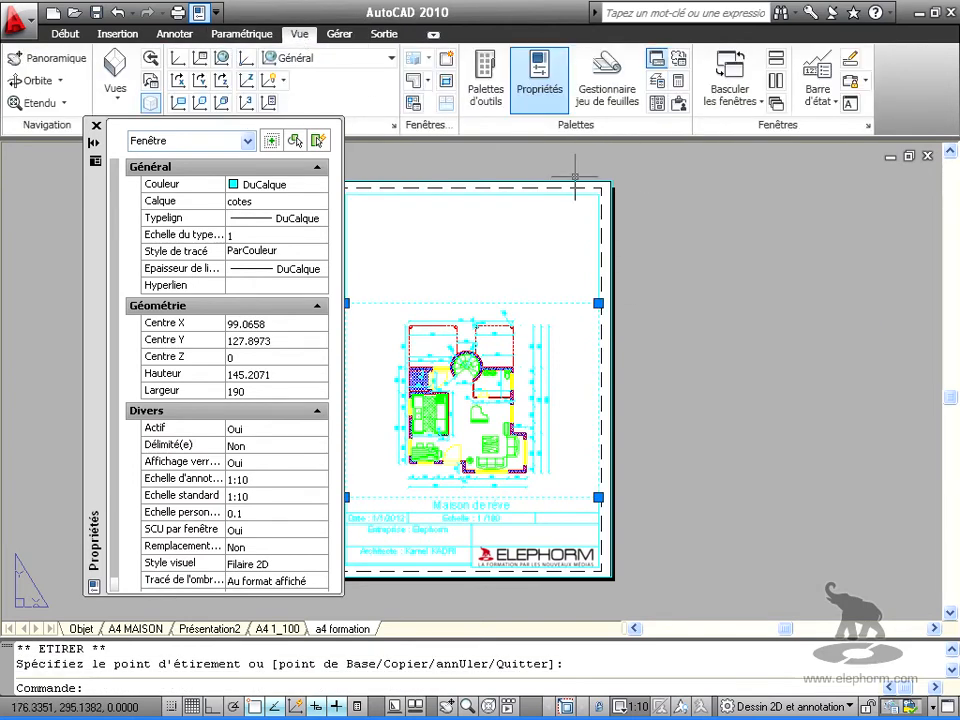
click(446, 62)
click(259, 280)
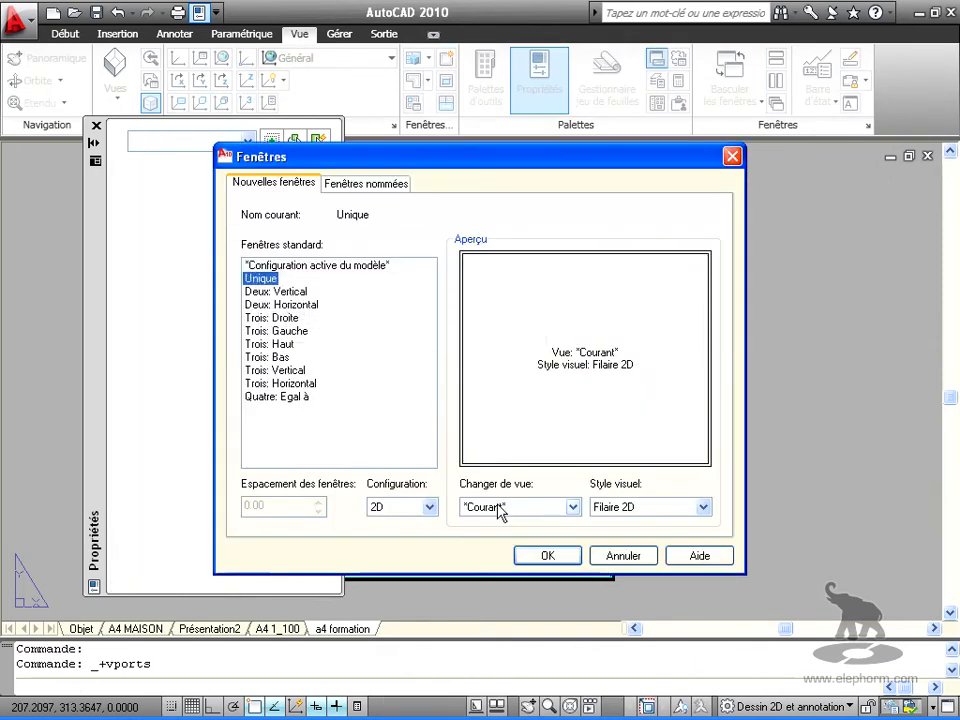
click(548, 556)
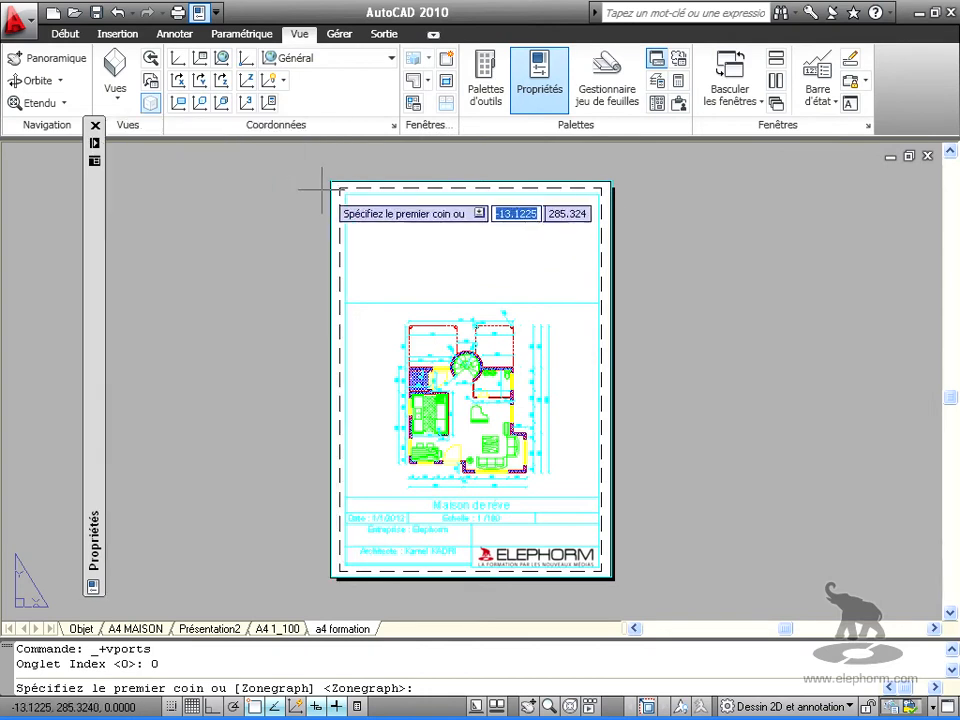
click(344, 194)
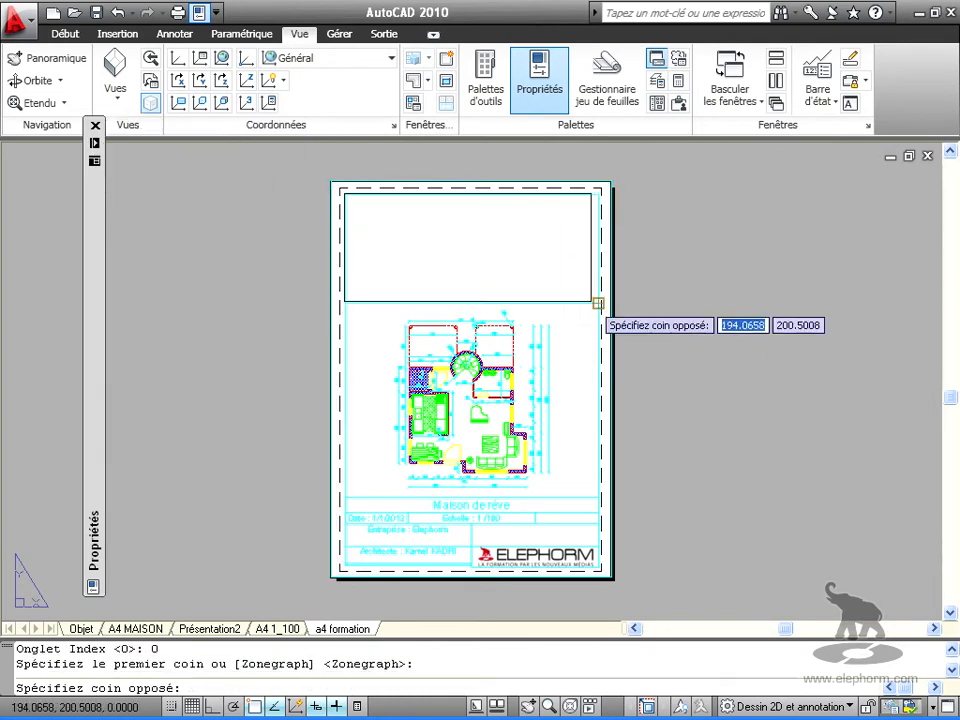
click(598, 302)
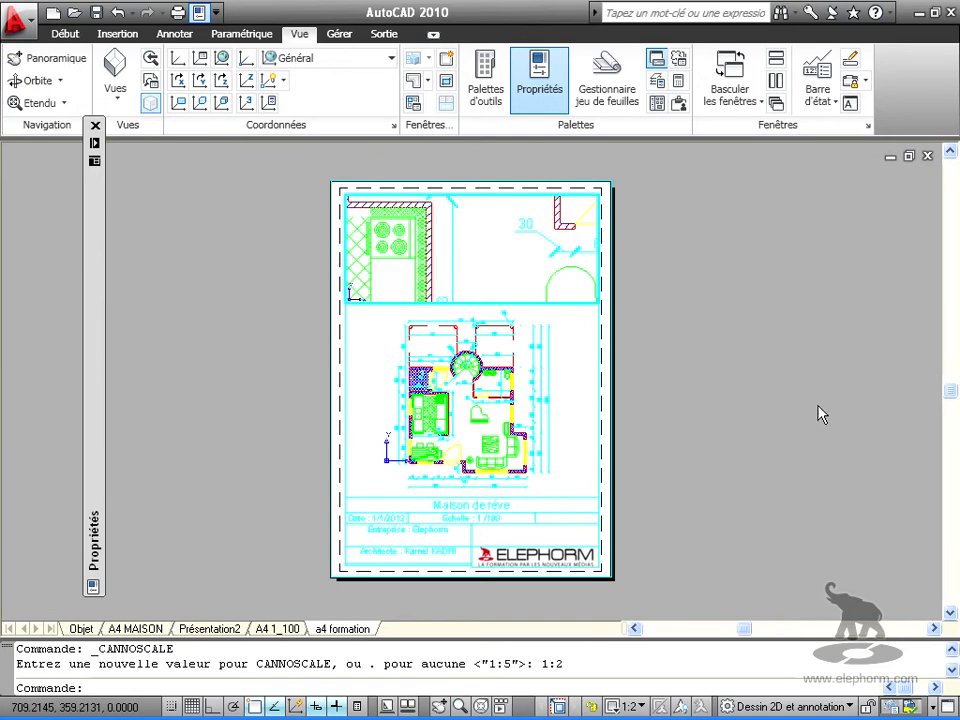
- Try 1:50 as the upper viewport's scale, set it to 1:20 and move its plan towards the viewport's right side
click(628, 706)
click(647, 566)
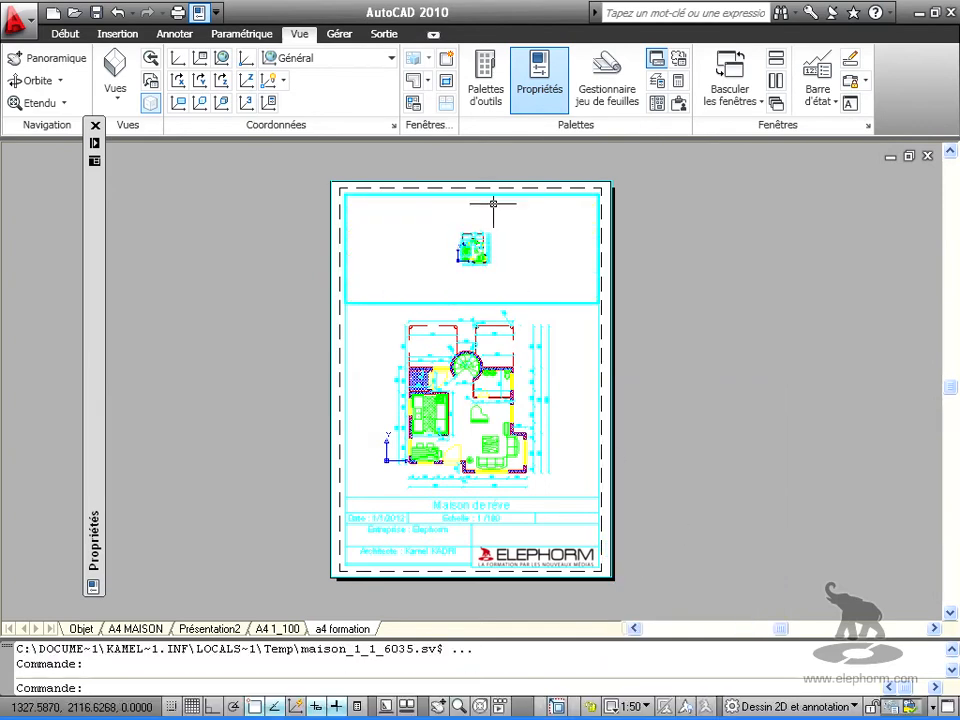
click(646, 707)
click(635, 500)
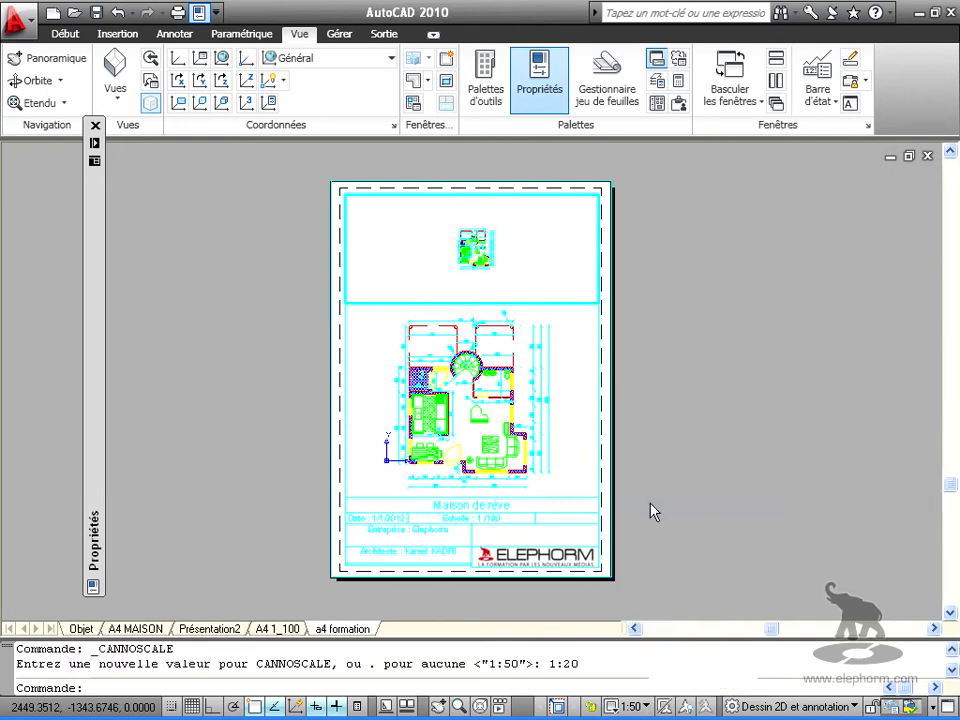
double_click(676, 386)
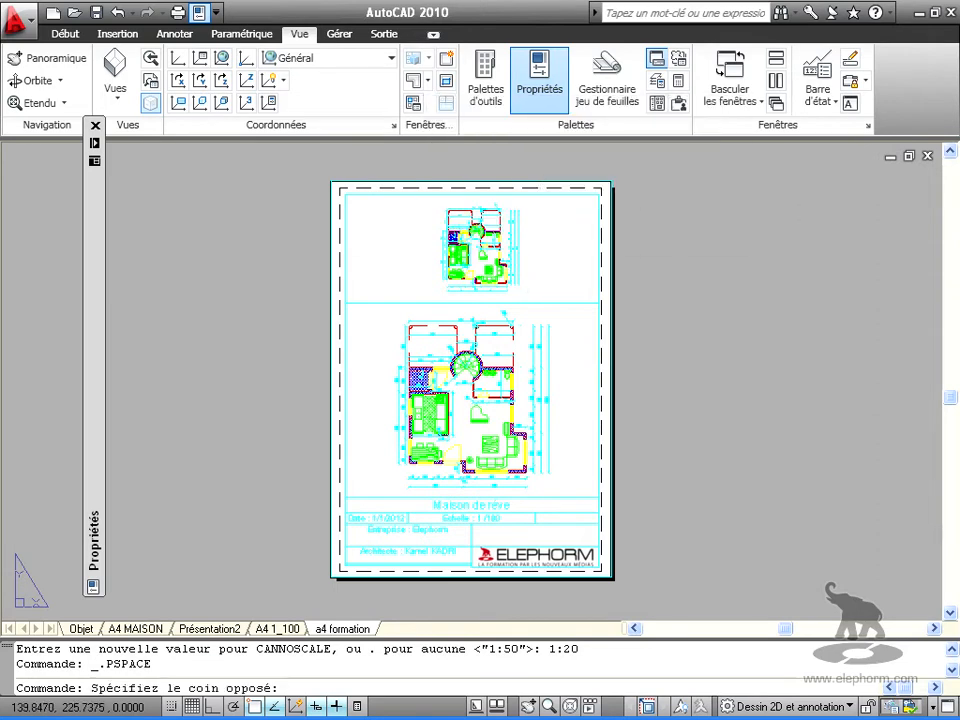
double_click(544, 270)
mouse_move(482, 268)
middle_down()
mouse_move(557, 268)
mouse_move(549, 268)
middle_up()
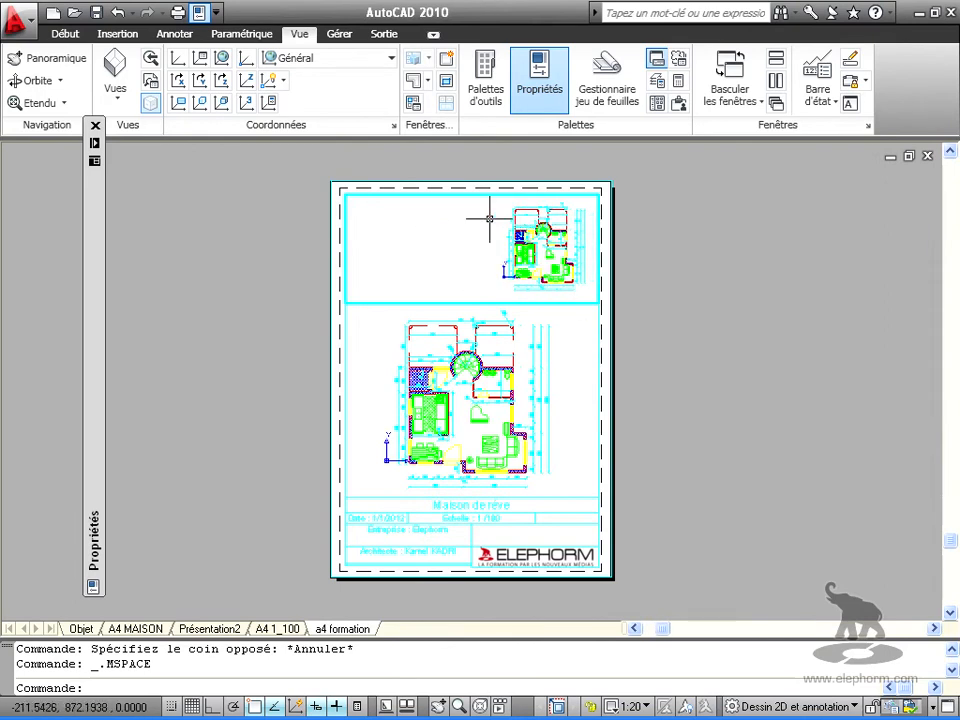
- Clip the upper viewport with a polygonal boundary around its right half, running from the upper edge's midpoint to the right corners
click(446, 90)
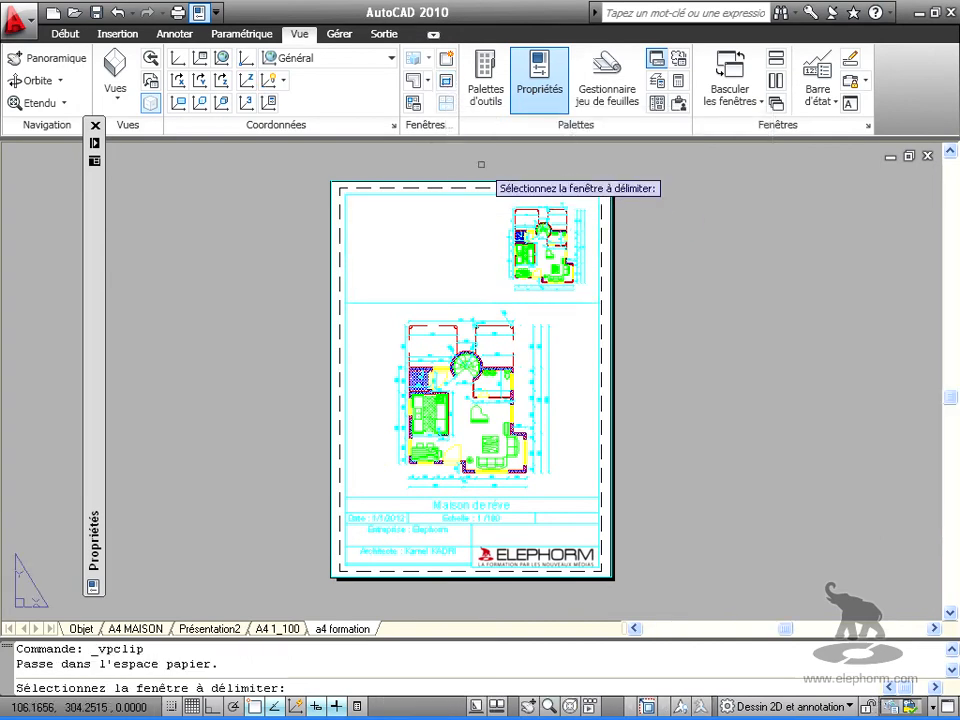
click(472, 195)
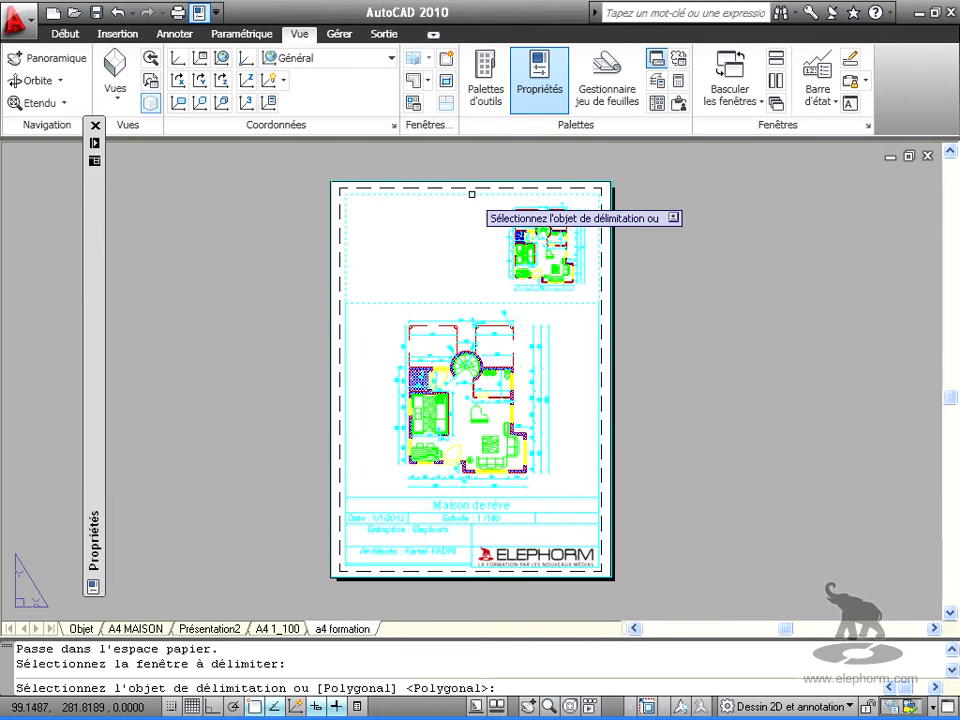
key(Return)
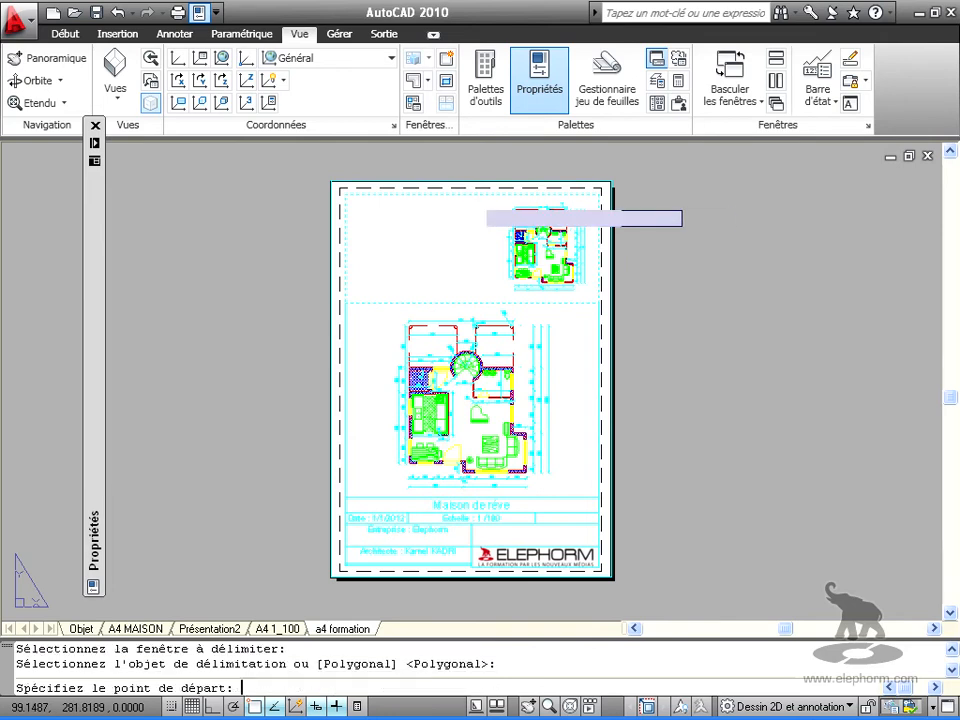
click(598, 193)
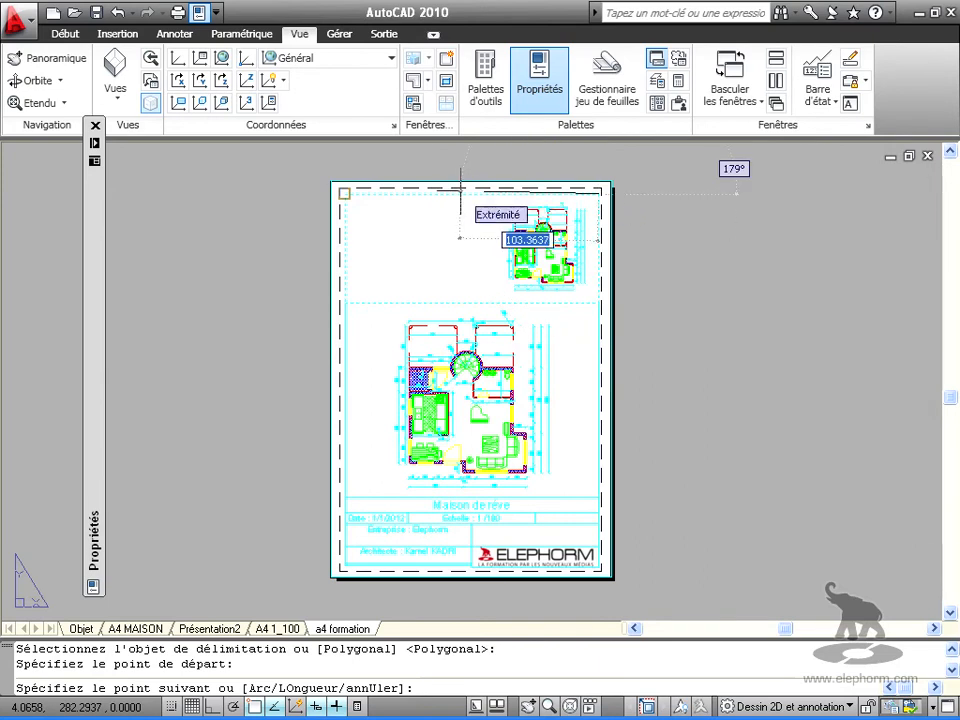
shift+right_click(258, 522)
click(287, 403)
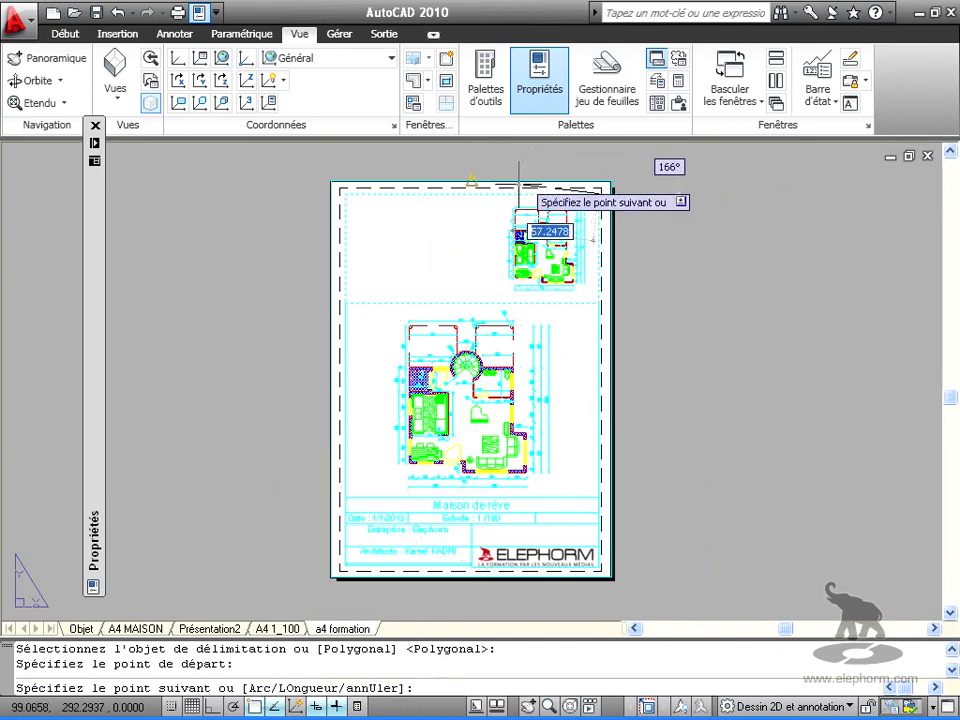
click(471, 191)
click(471, 302)
click(598, 302)
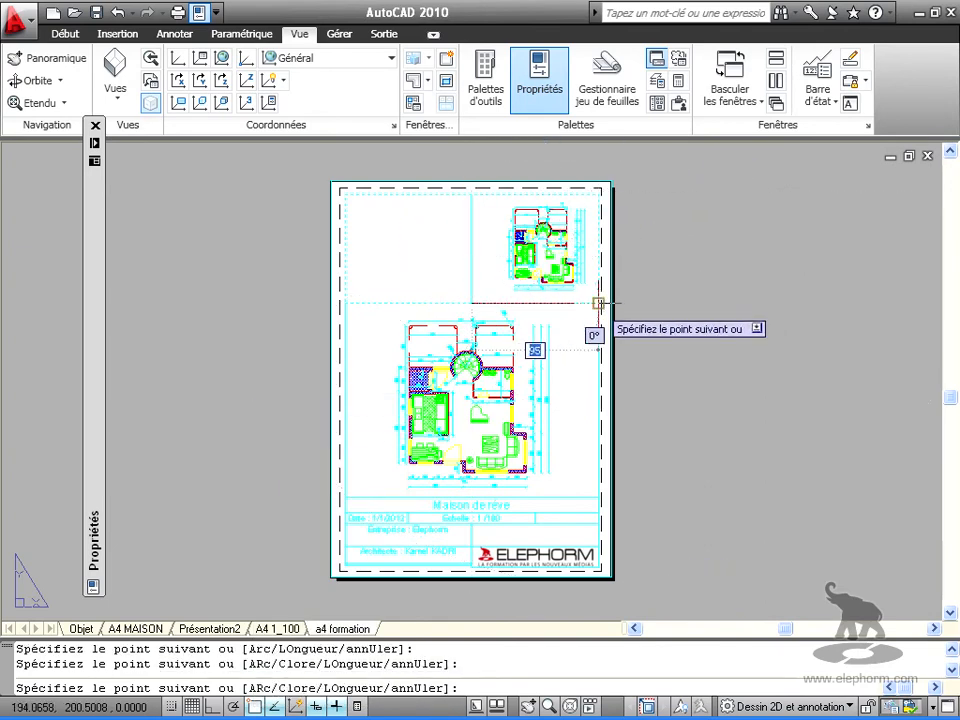
click(604, 192)
key(Return)
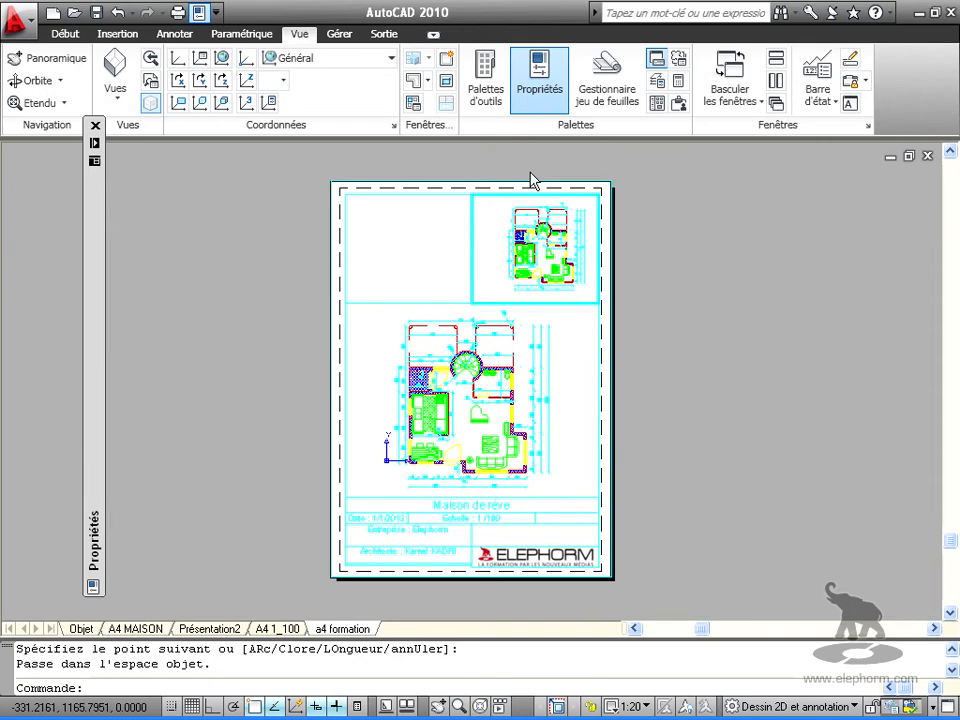
- Return to paper space and draw a circle of about 38 mm radius in the empty area beside the clipped viewport
click(65, 33)
click(60, 80)
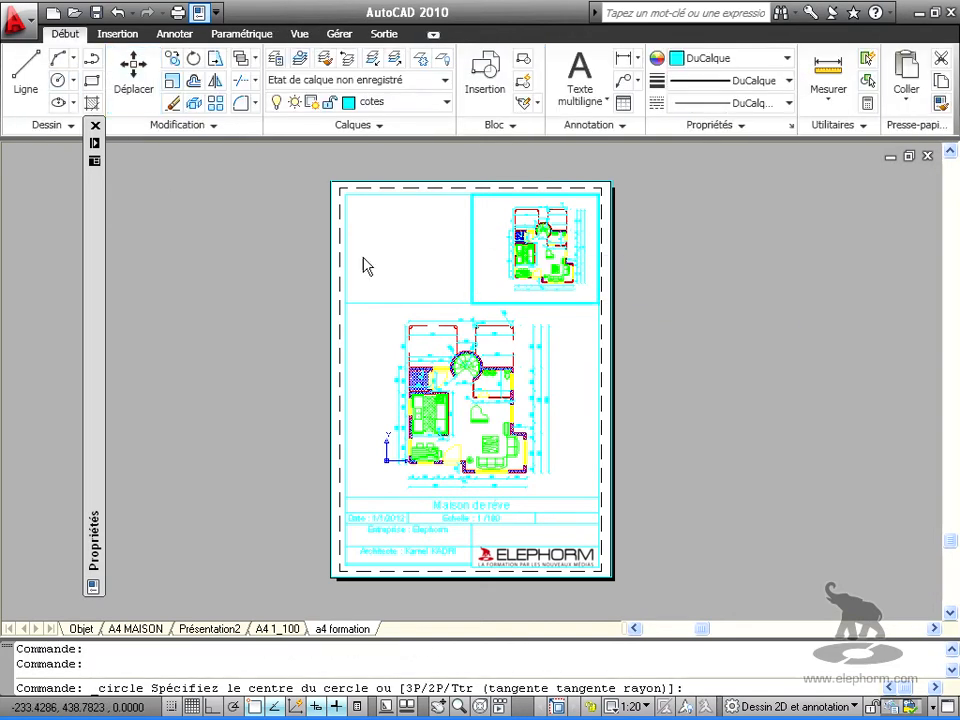
double_click(328, 272)
click(58, 80)
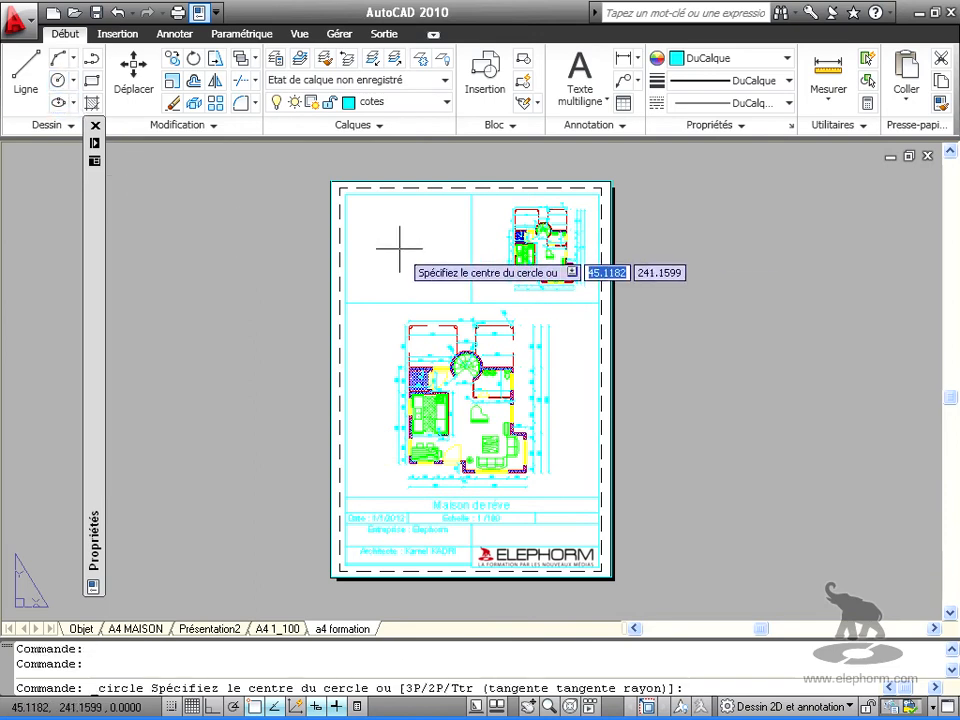
click(395, 251)
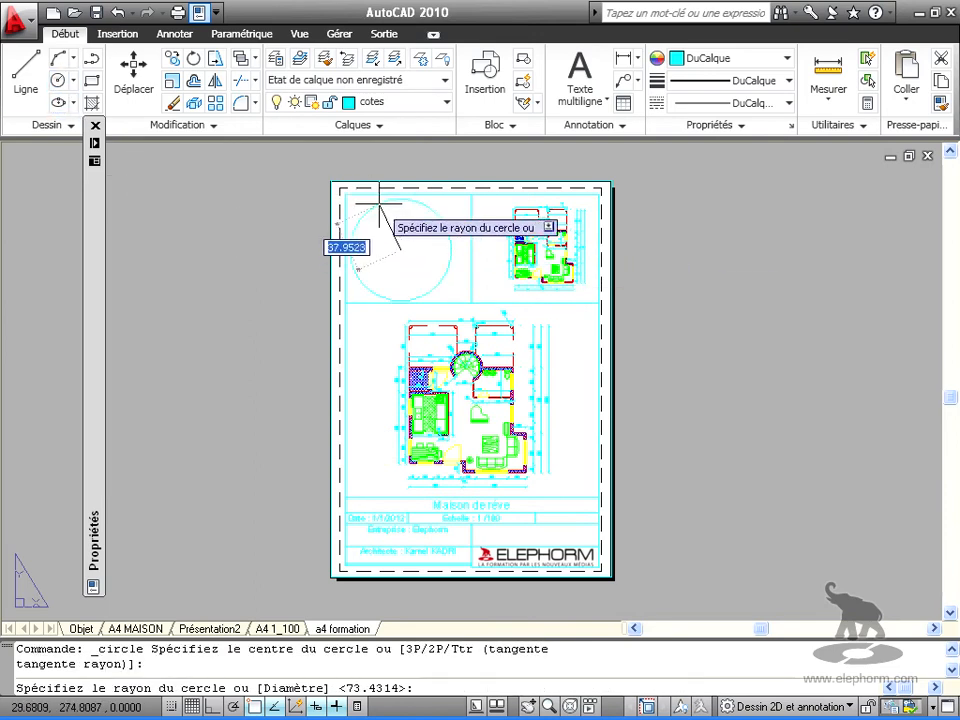
click(377, 198)
- Turn the circle beside the clipped viewport into a viewport created from that object
click(444, 224)
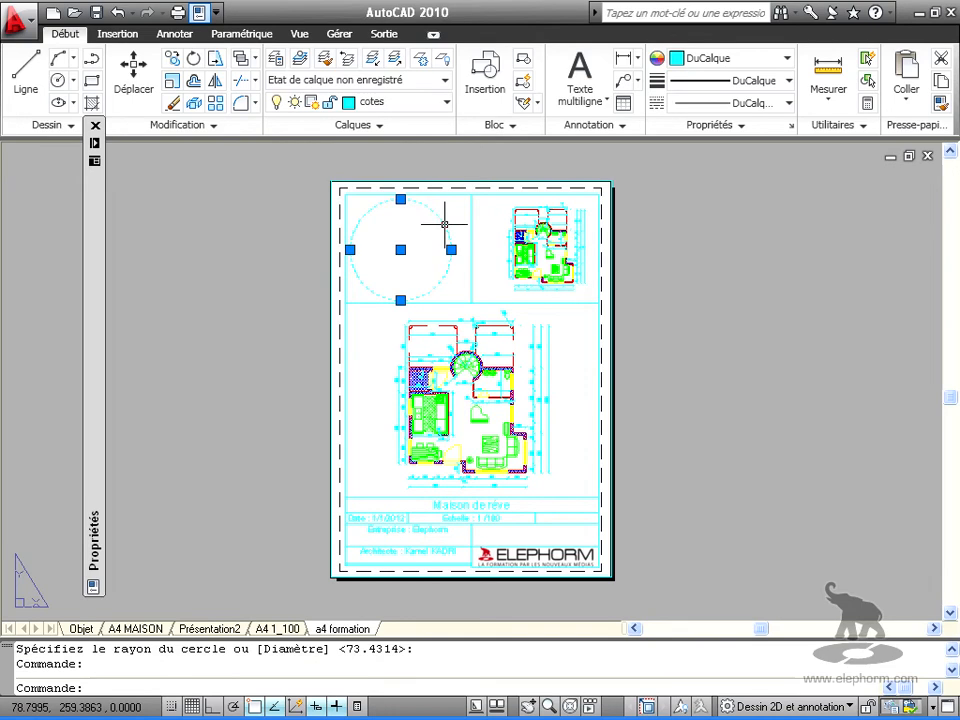
click(303, 36)
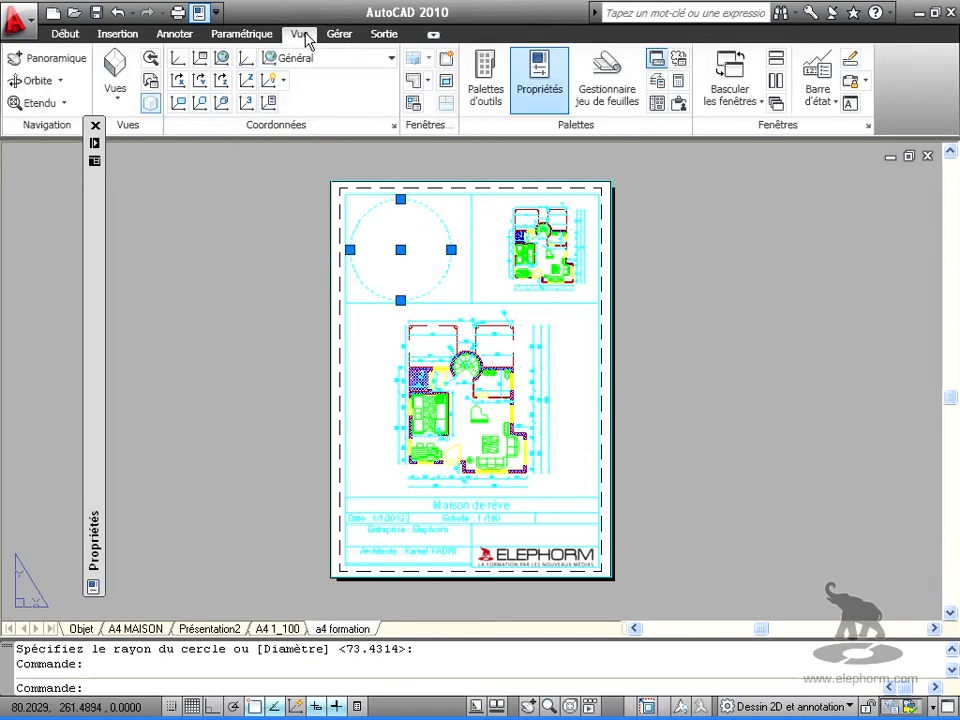
click(429, 86)
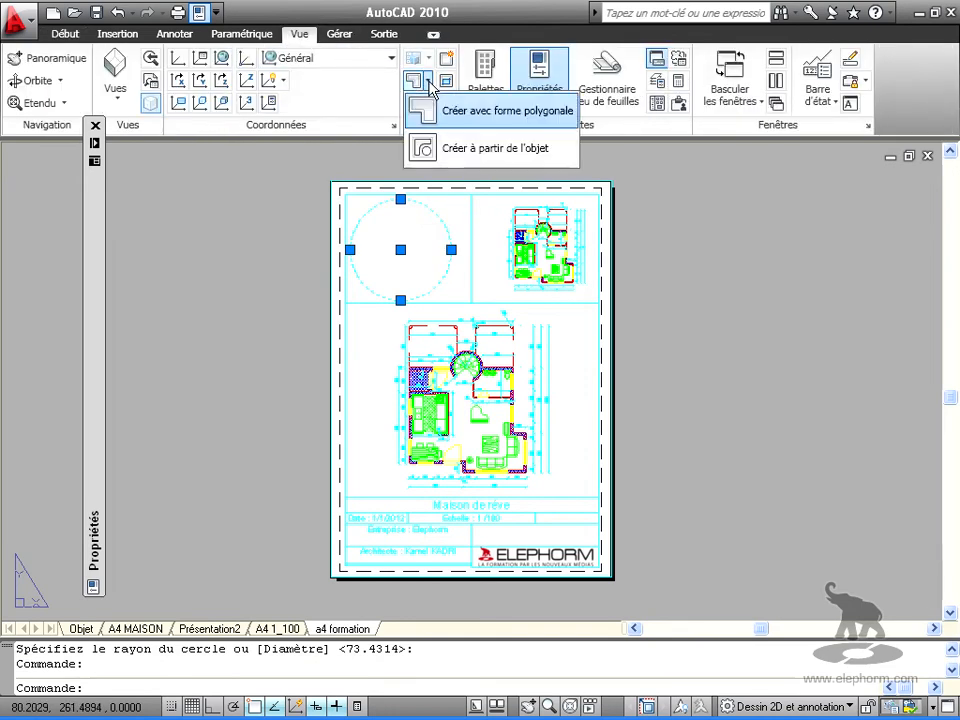
click(465, 158)
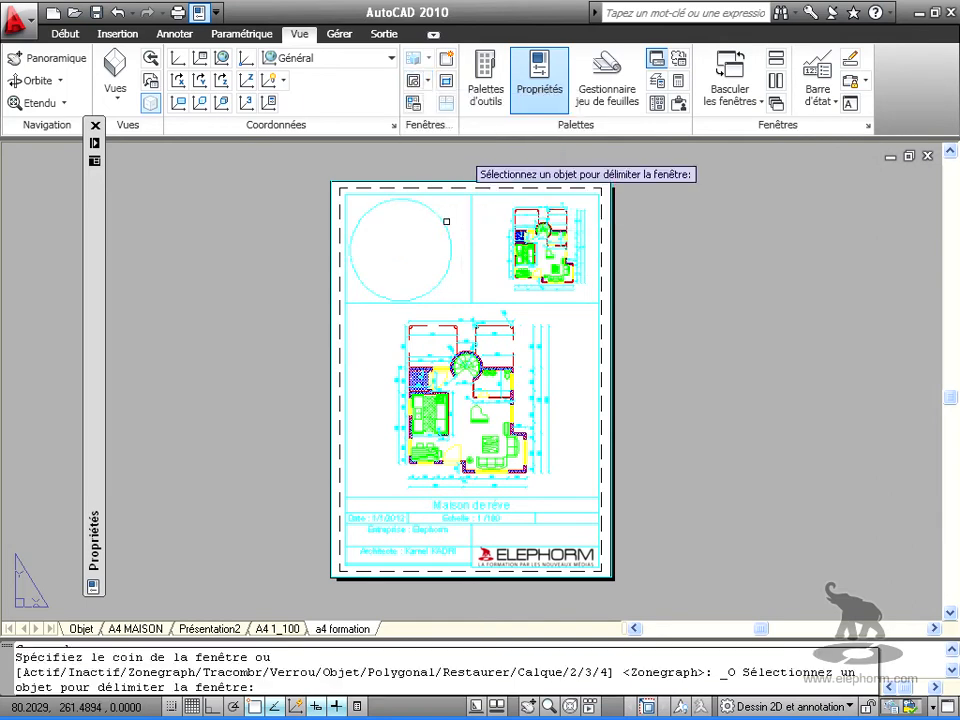
click(447, 222)
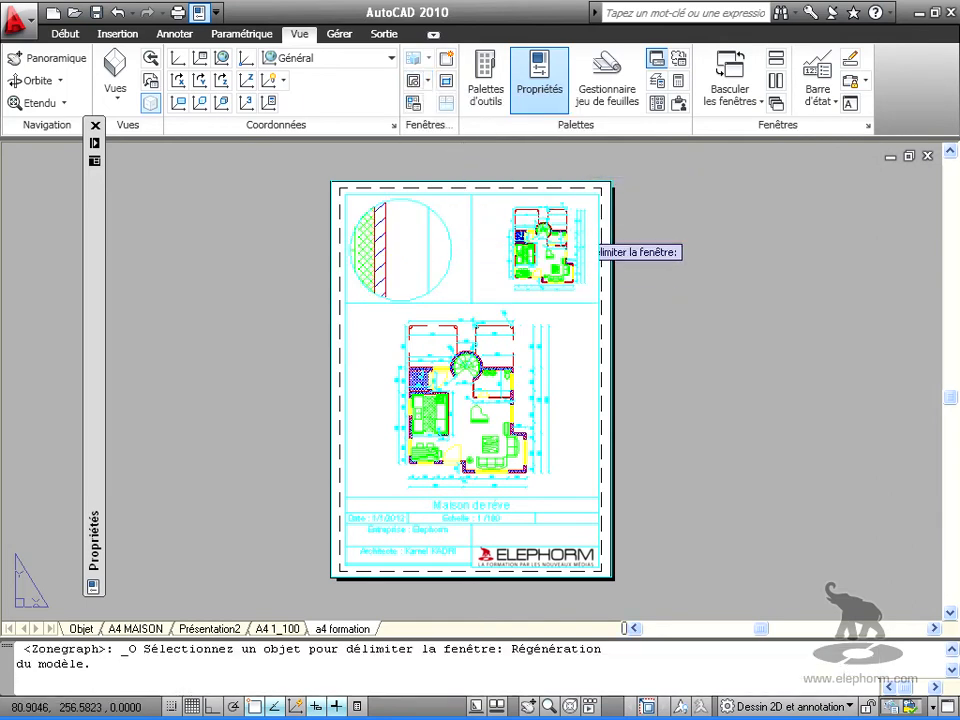
- Fit the whole house plan inside the circular viewport and return to paper space
double_click(410, 262)
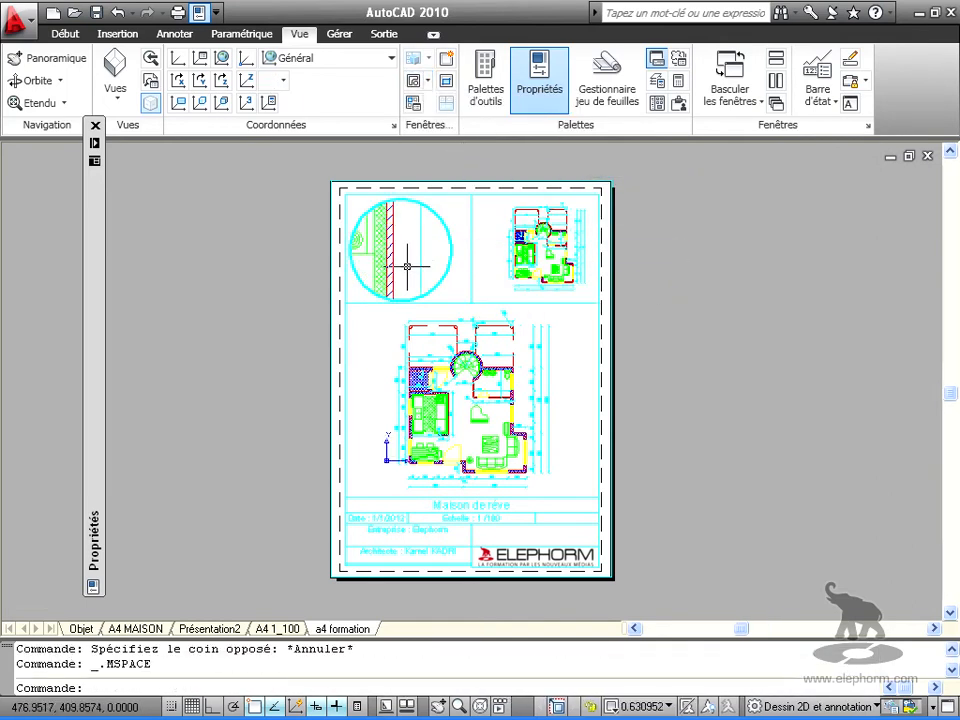
scroll(407, 265, down, 10)
middle_drag(398, 265, 372, 242)
scroll(398, 259, down, 2)
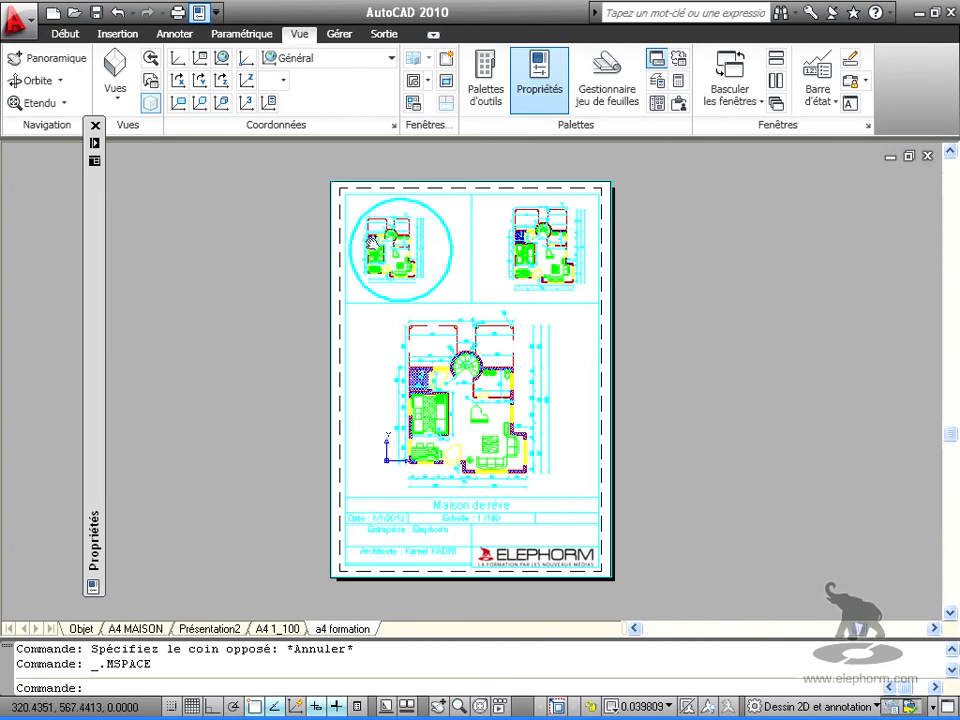
double_click(274, 231)
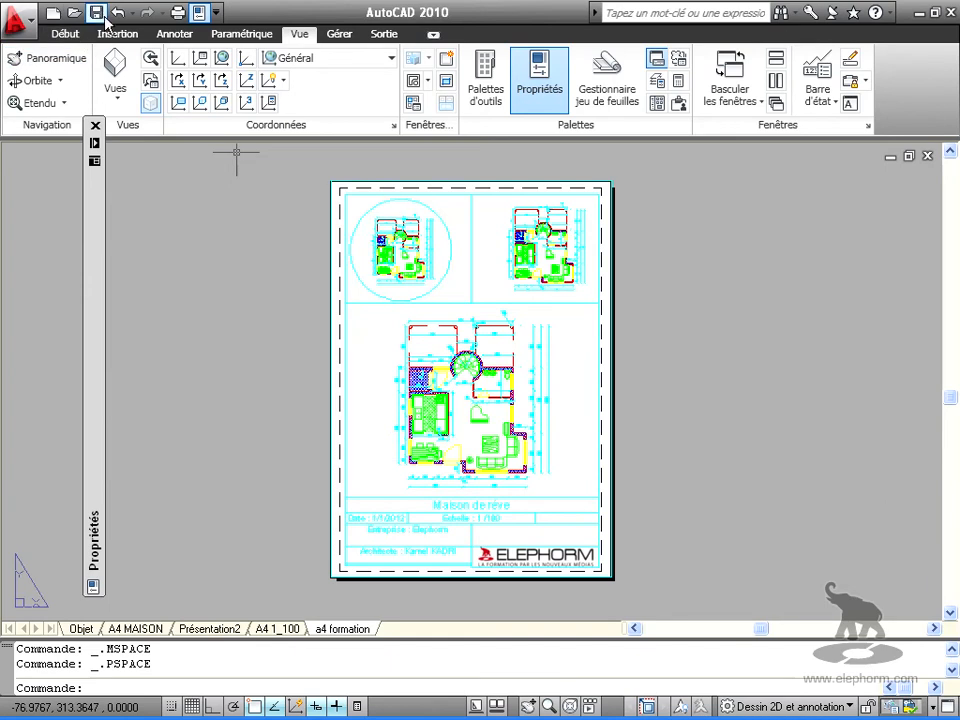
- Save the drawing and open PLAN MASSE.dwg from the elephorm folder on local disk C
click(97, 14)
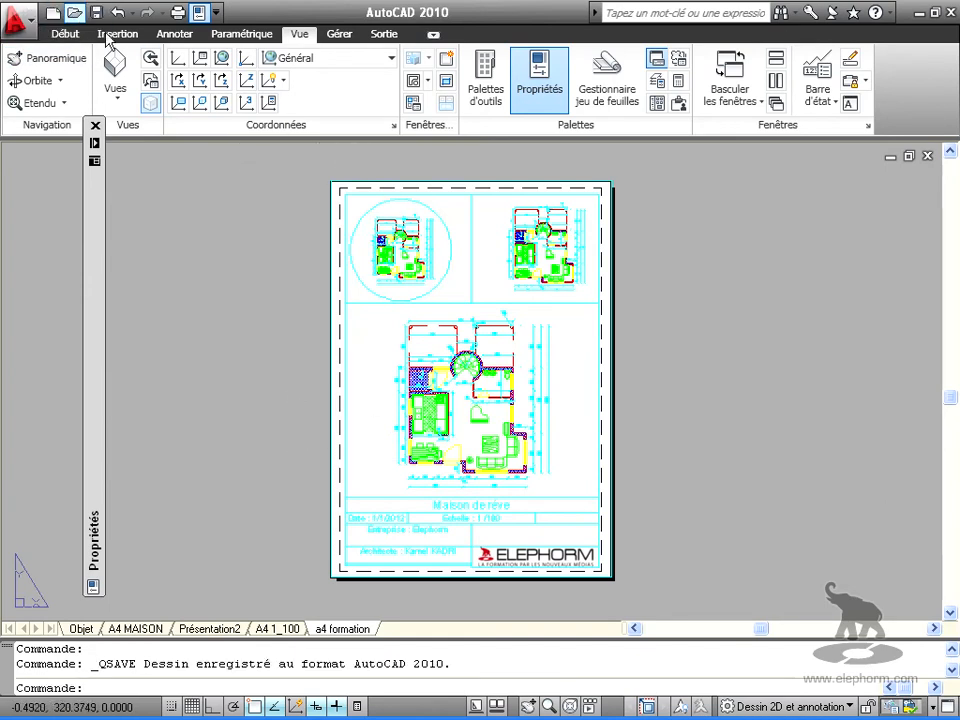
click(76, 14)
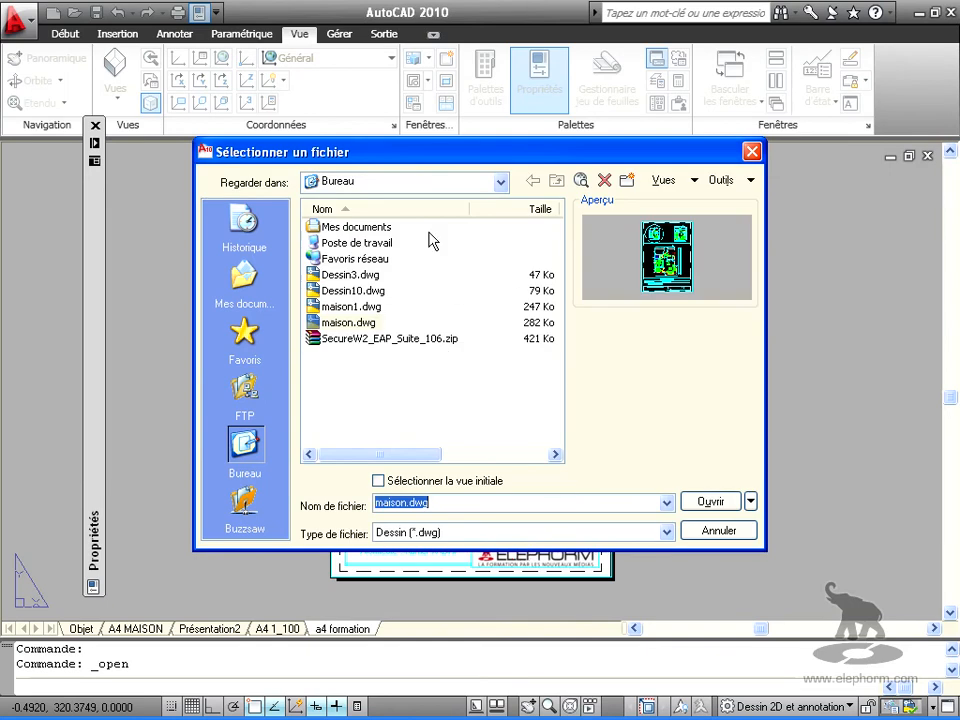
click(500, 182)
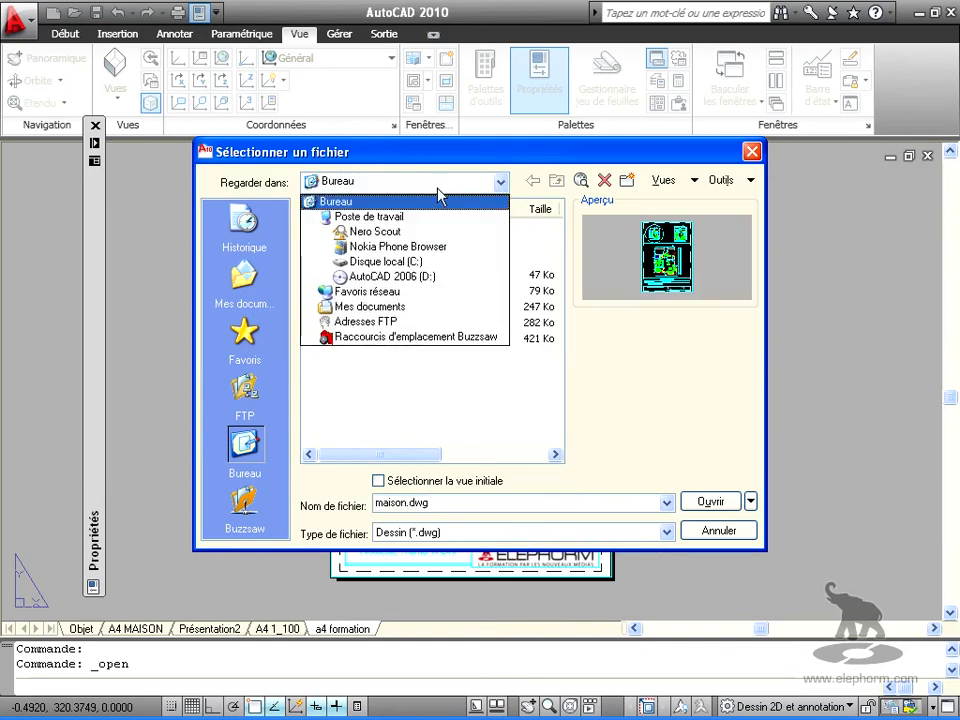
click(392, 217)
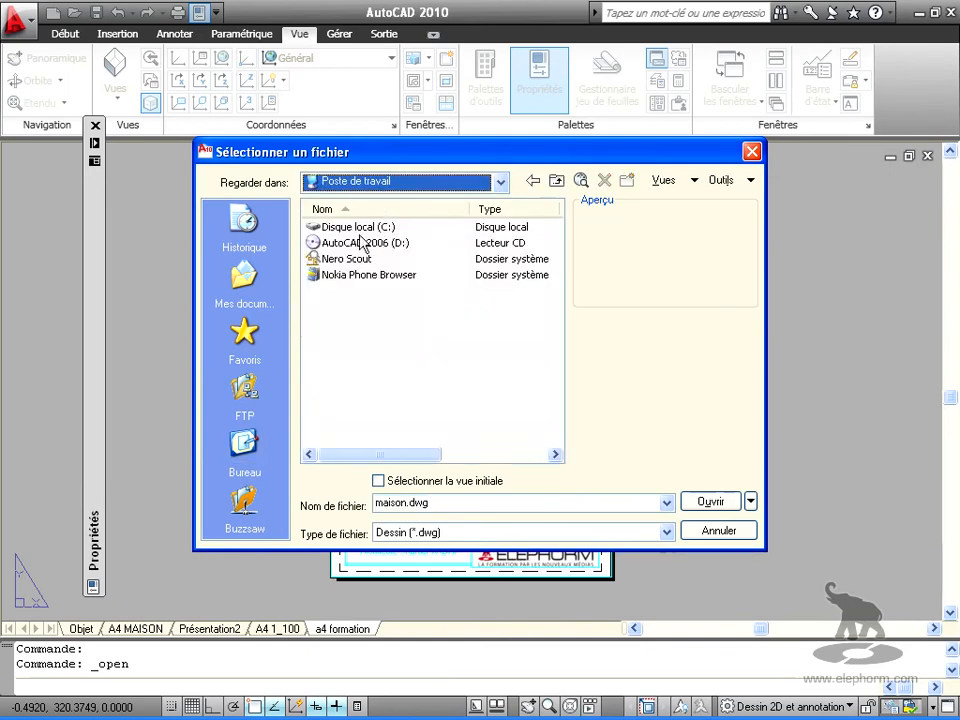
double_click(362, 228)
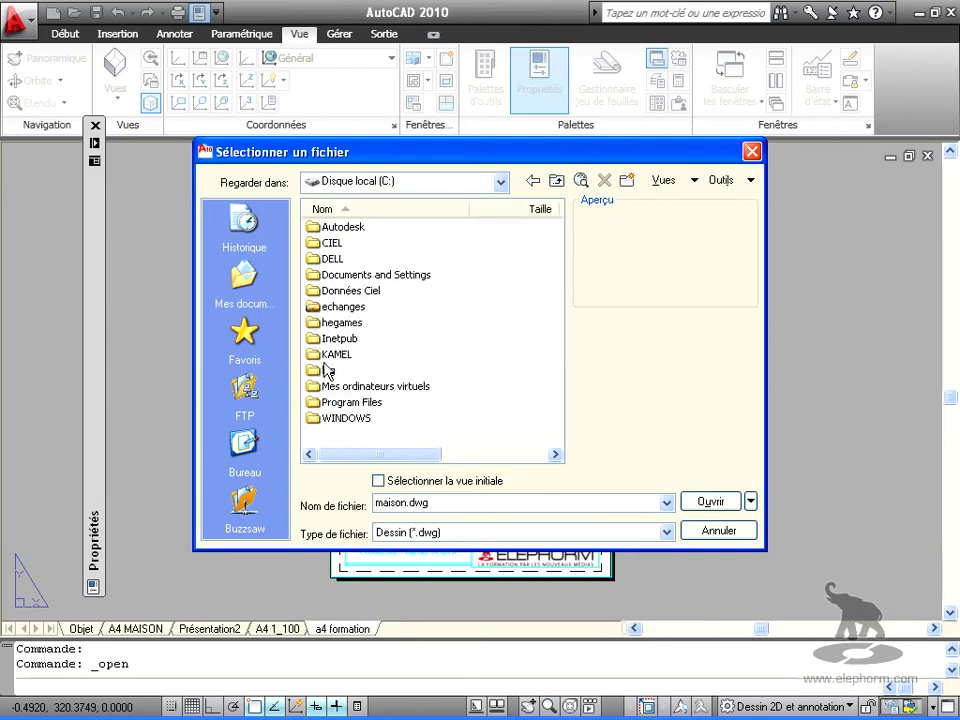
double_click(336, 355)
double_click(333, 228)
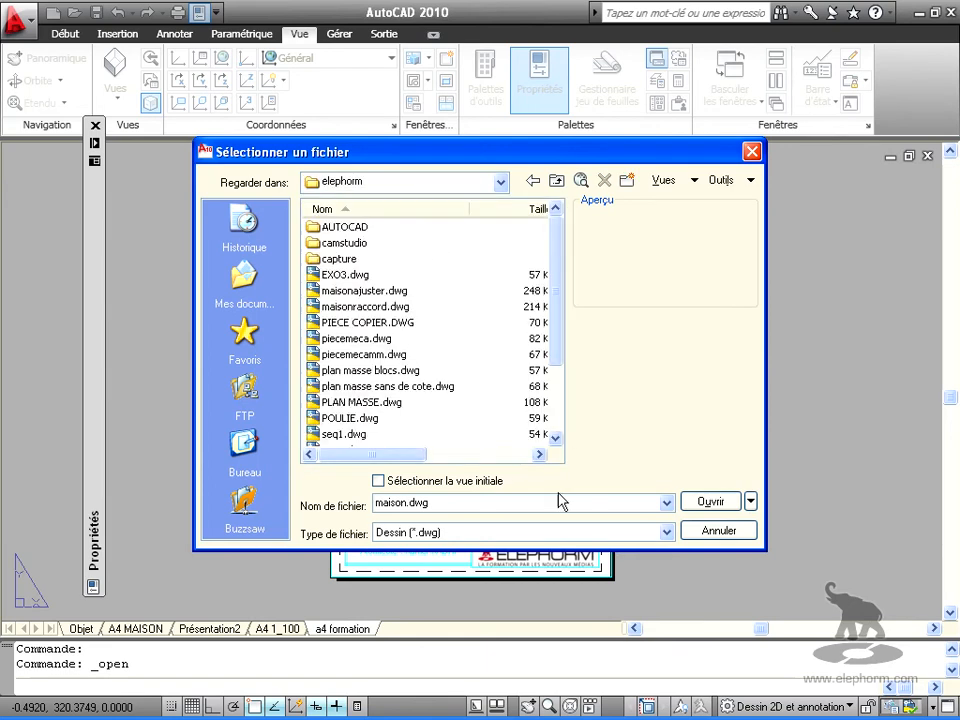
click(362, 402)
click(708, 501)
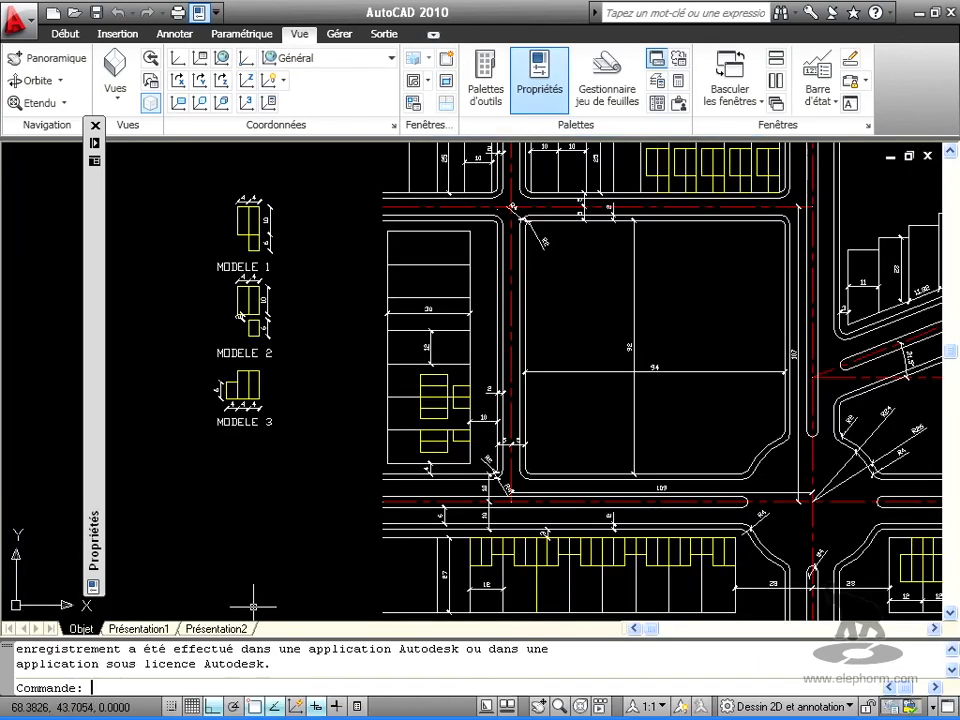
- On the Présentation2 layout, stretch the viewport's right and upper edges out to the printable margin
click(215, 628)
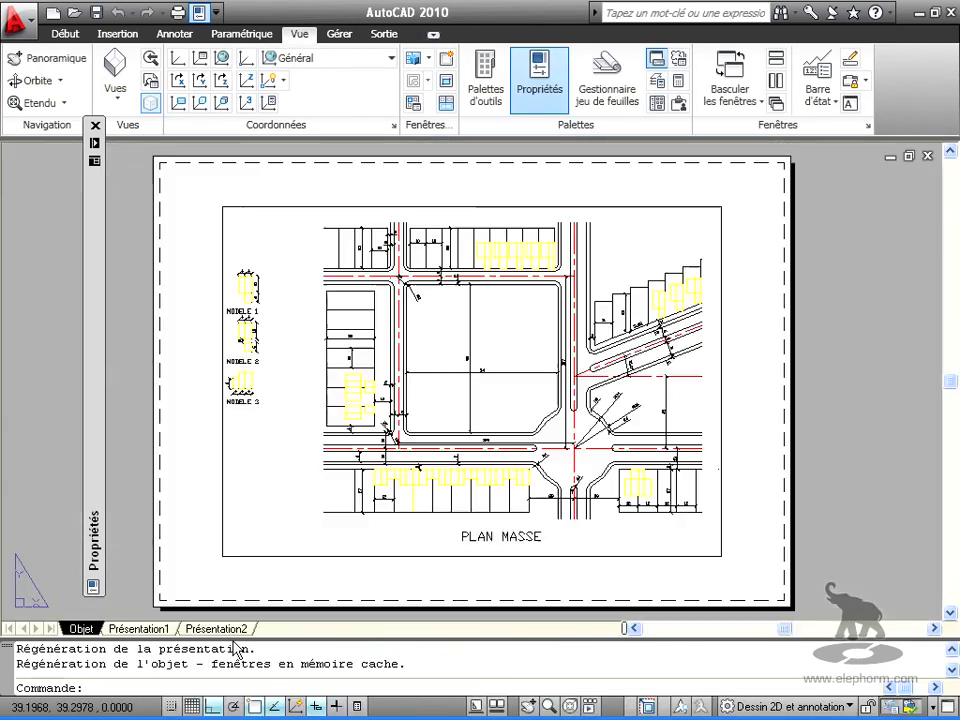
click(643, 206)
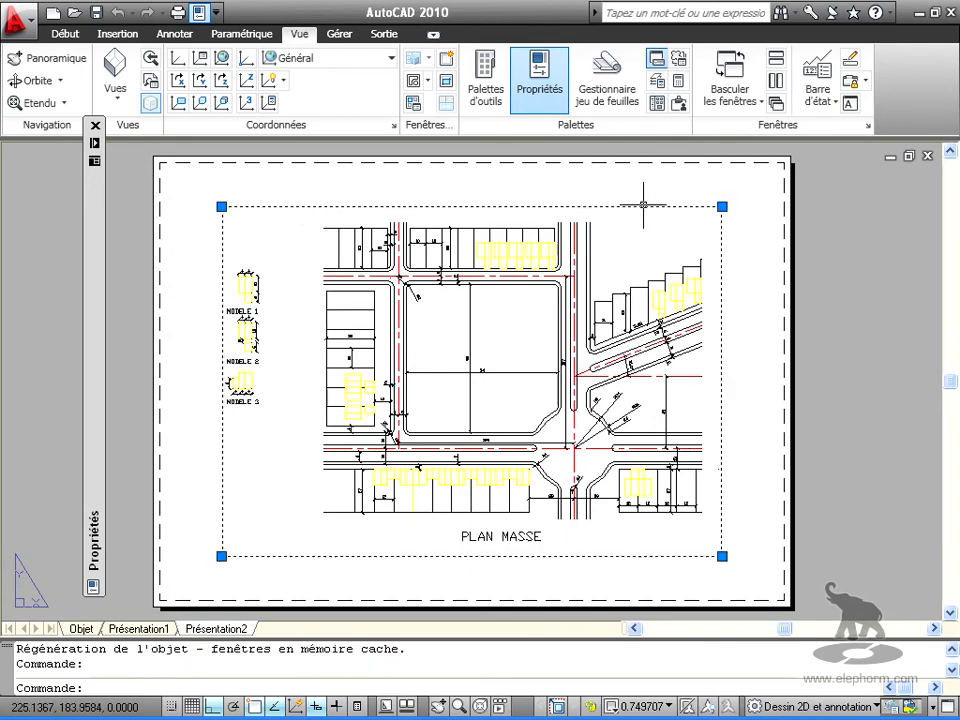
click(722, 206)
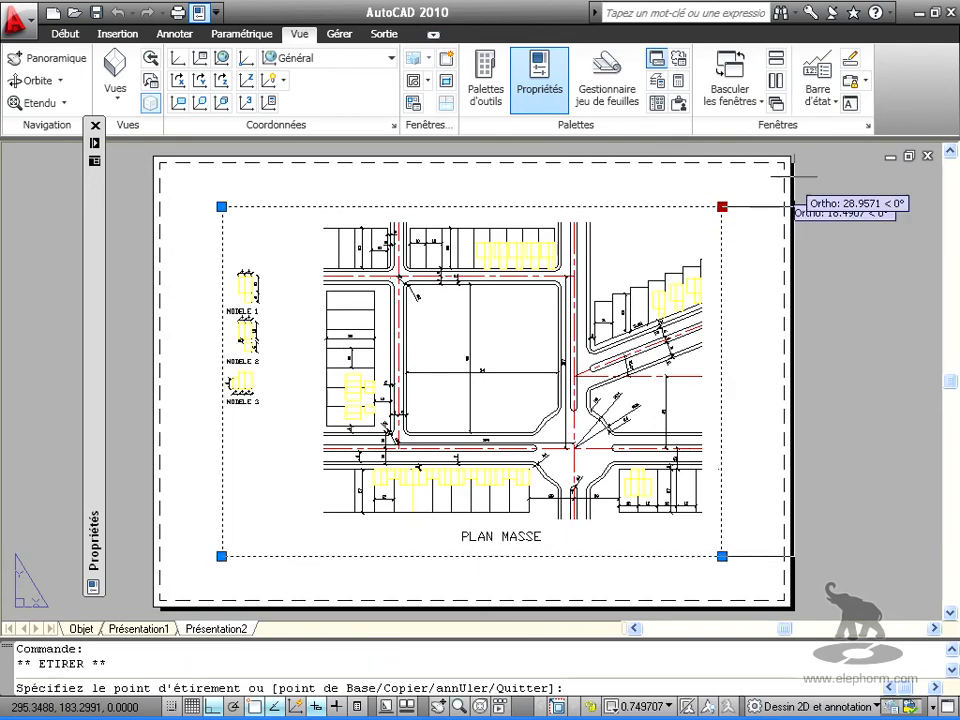
click(782, 206)
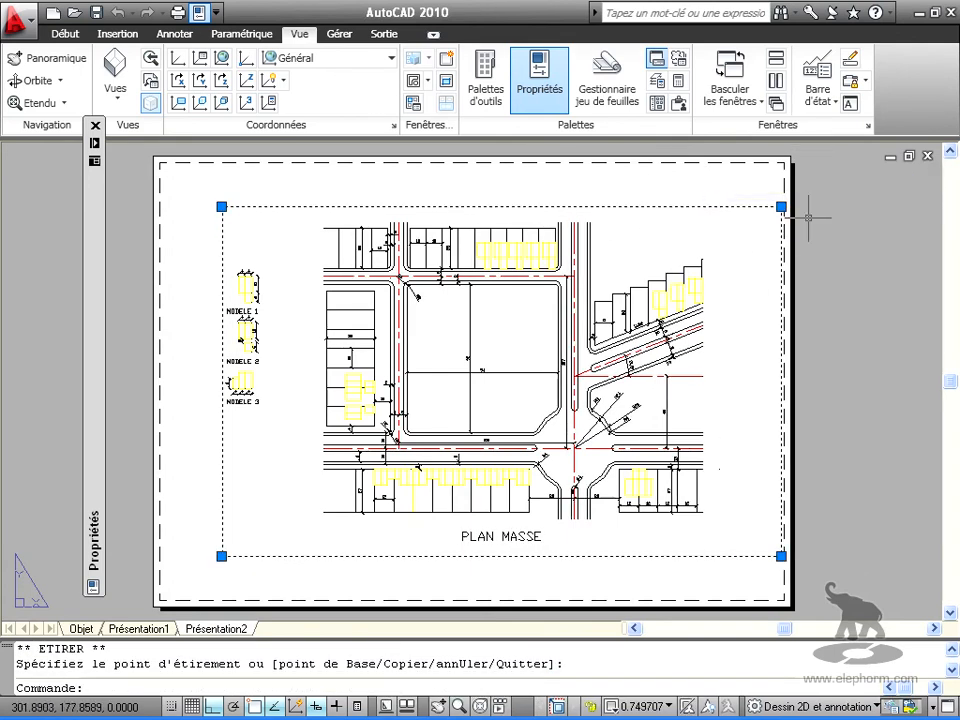
click(782, 206)
click(782, 166)
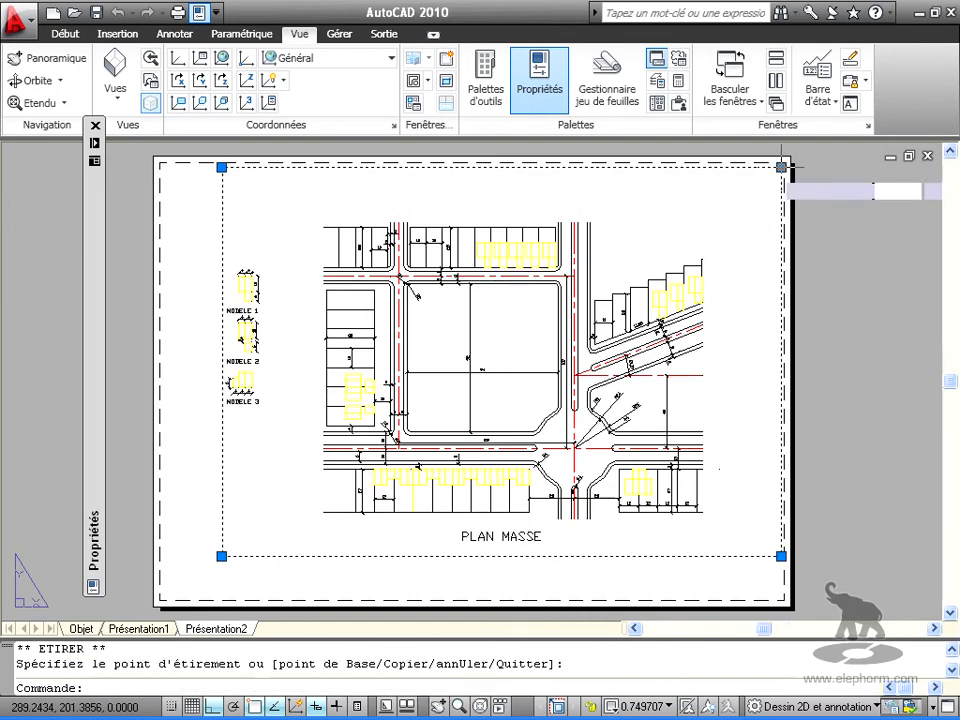
- With object snap off, pull the viewport's left edge inward about 42 mm past the house models and extend its lower edge to the printable margin
click(222, 166)
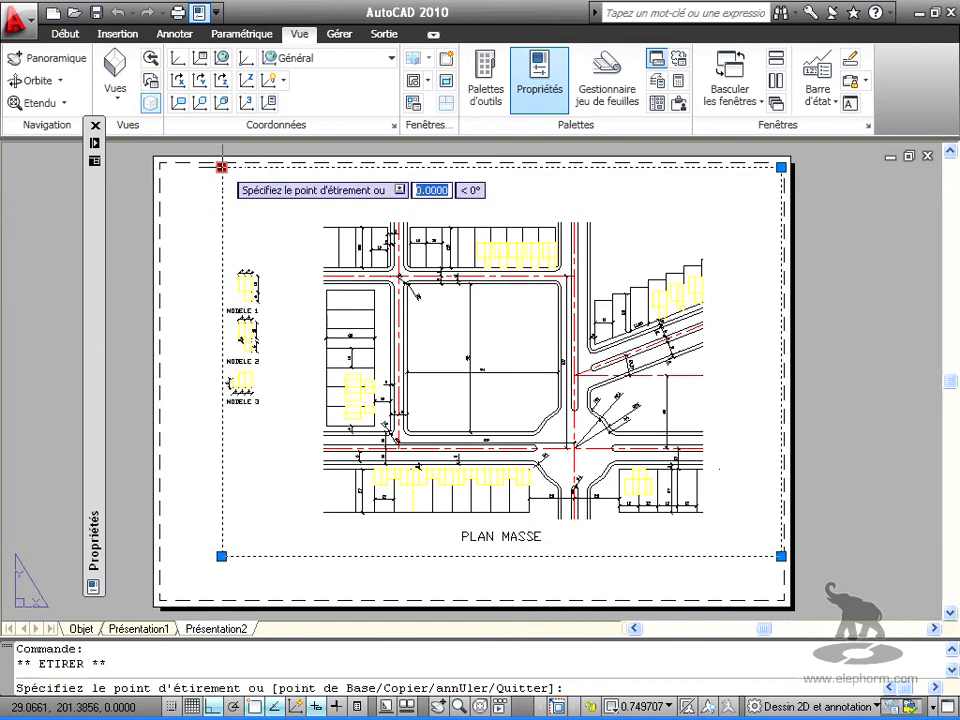
click(307, 167)
click(222, 167)
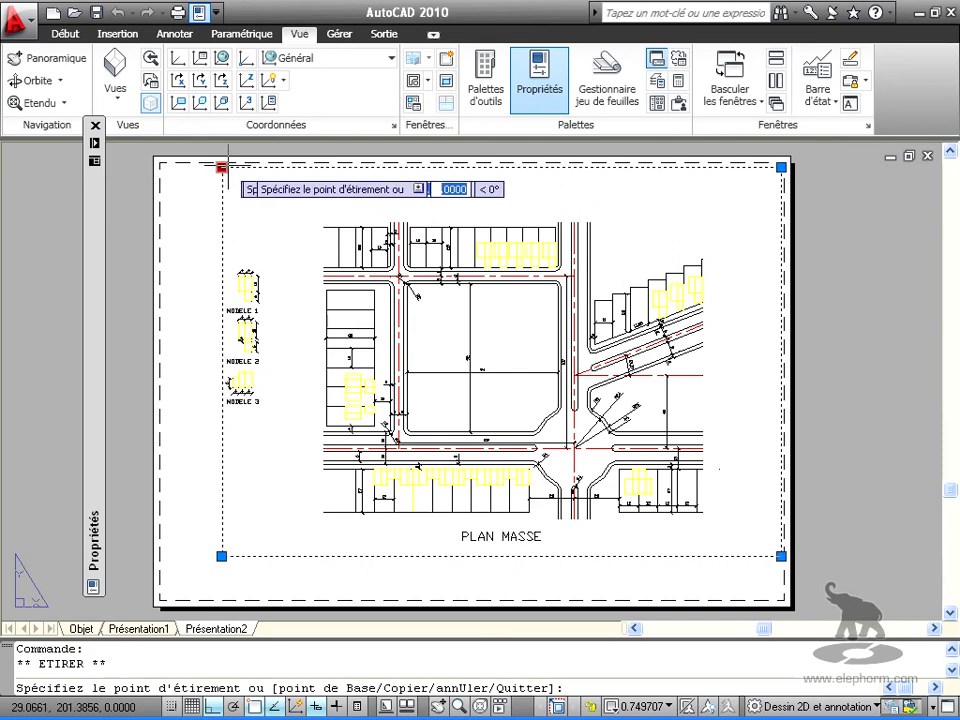
key(F3)
click(312, 167)
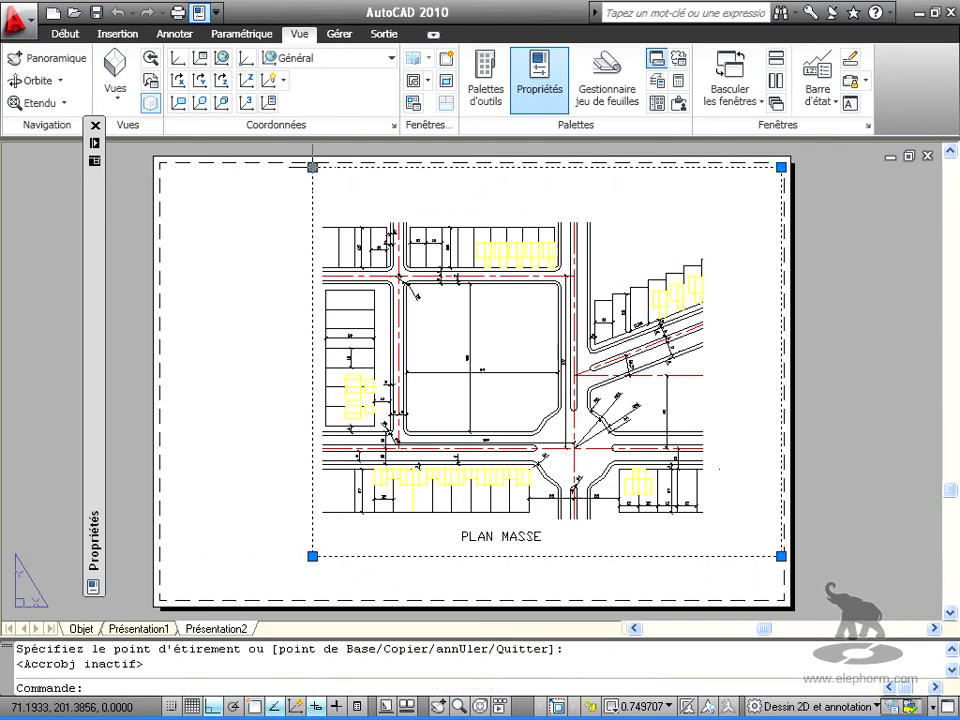
click(312, 556)
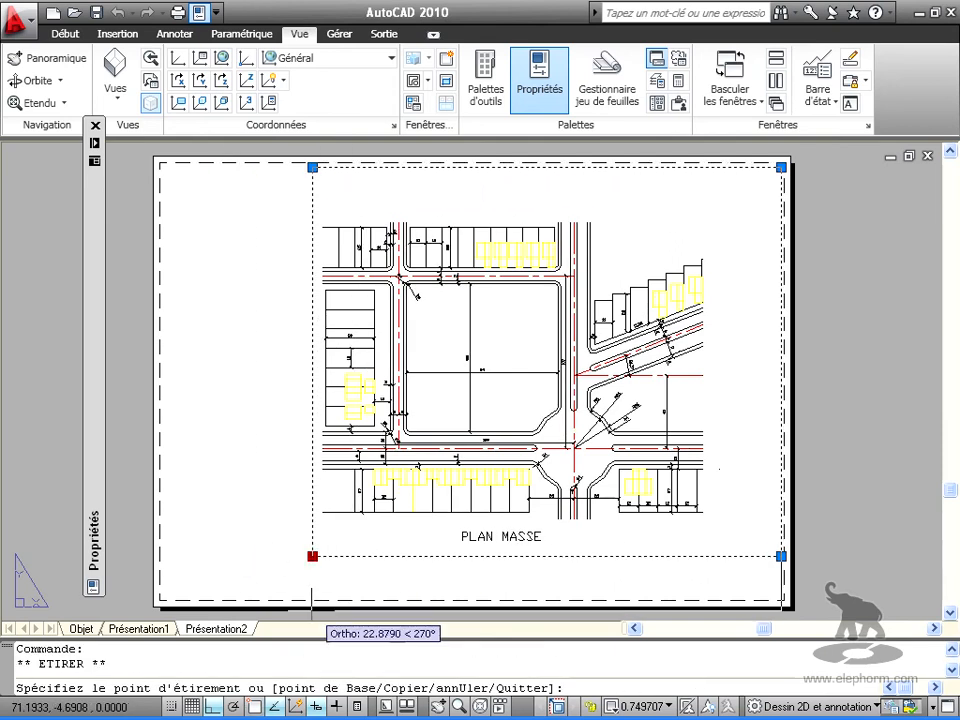
click(312, 601)
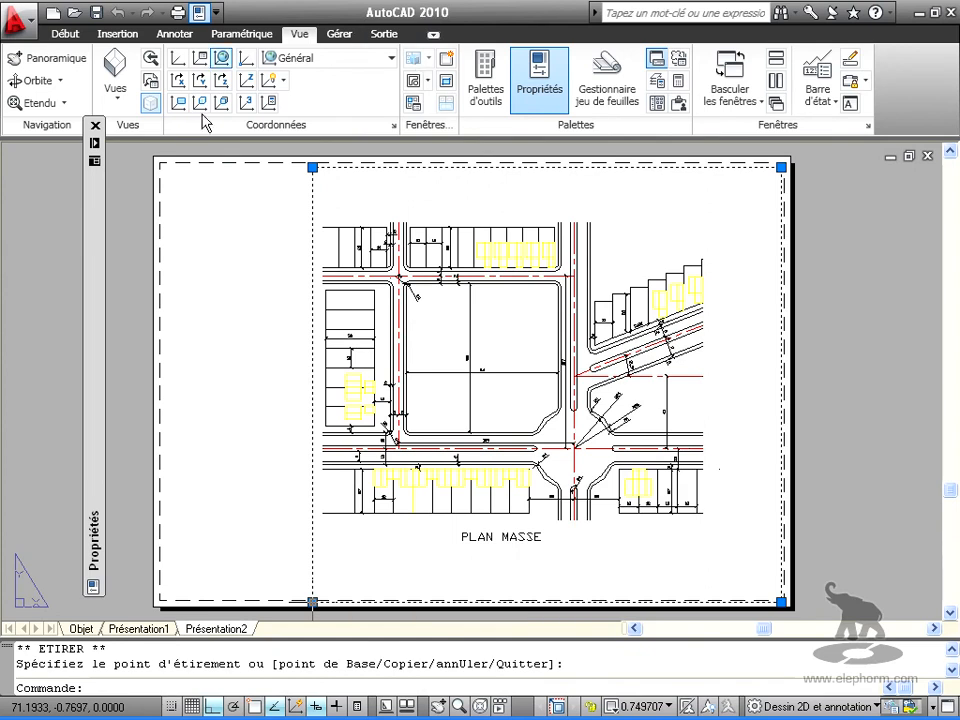
- Create a single new viewport filling the empty strip between the sheet's left margin and the site plan viewport
click(446, 62)
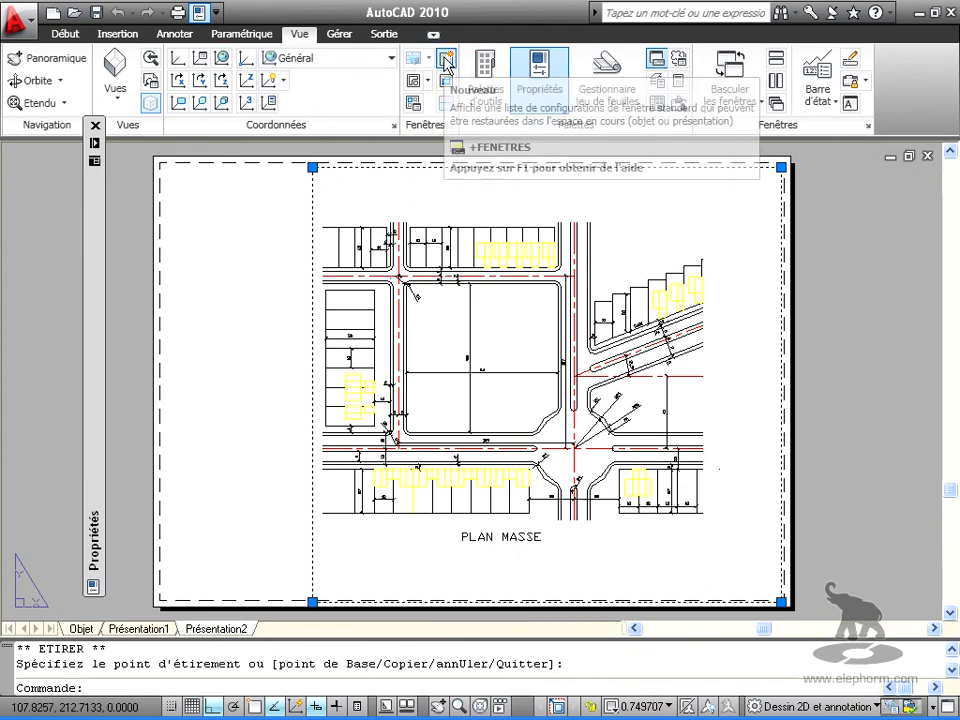
click(266, 279)
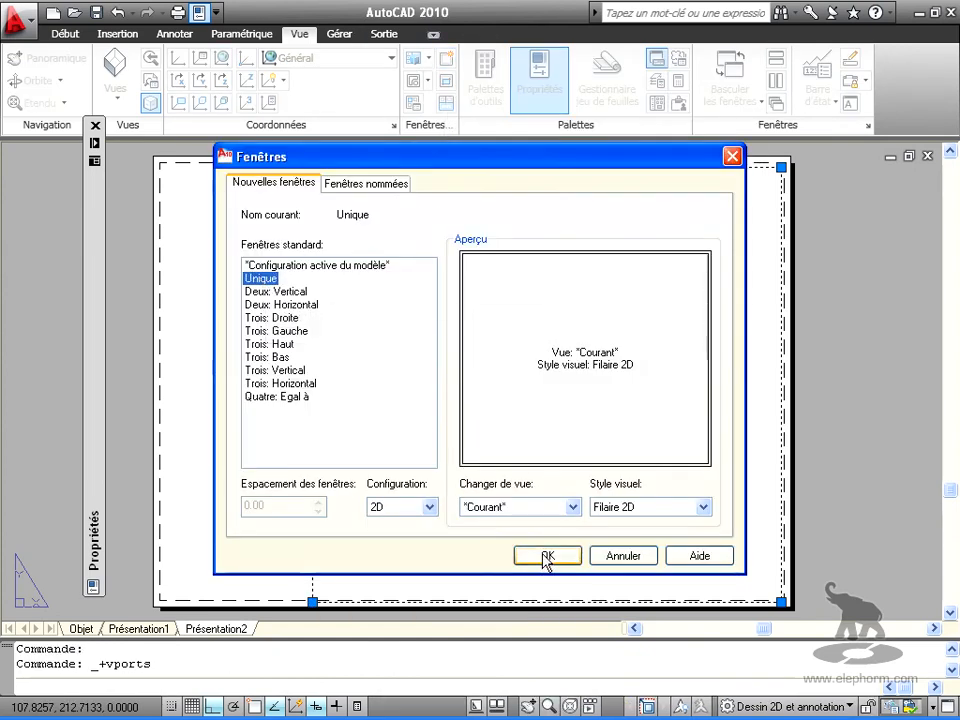
click(547, 555)
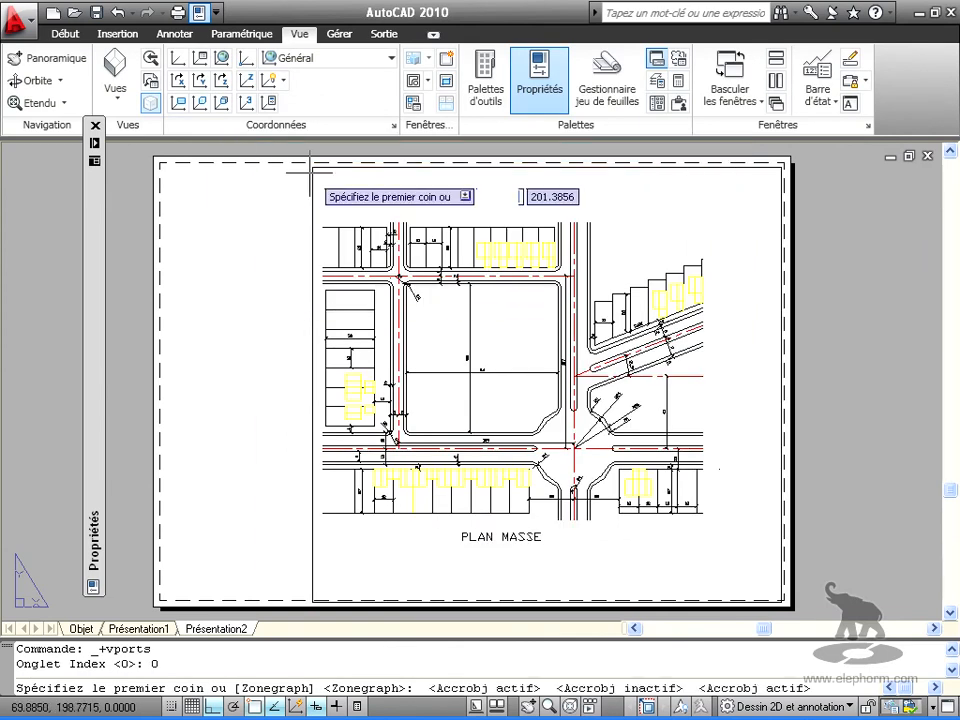
key(F3)
key(F3)
key(F3)
click(175, 167)
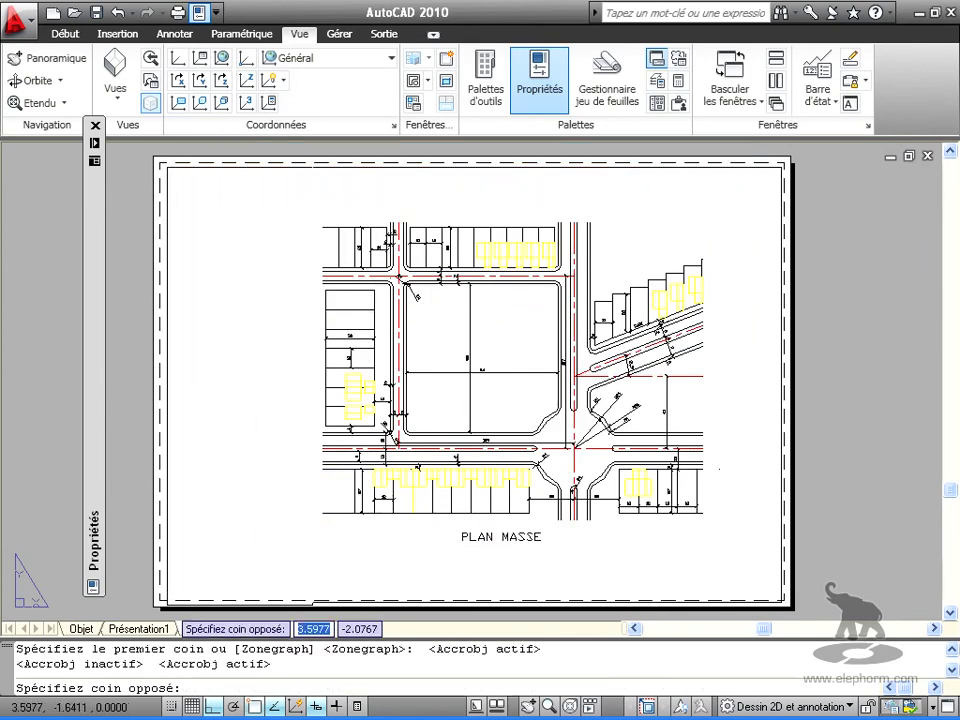
click(166, 602)
click(244, 436)
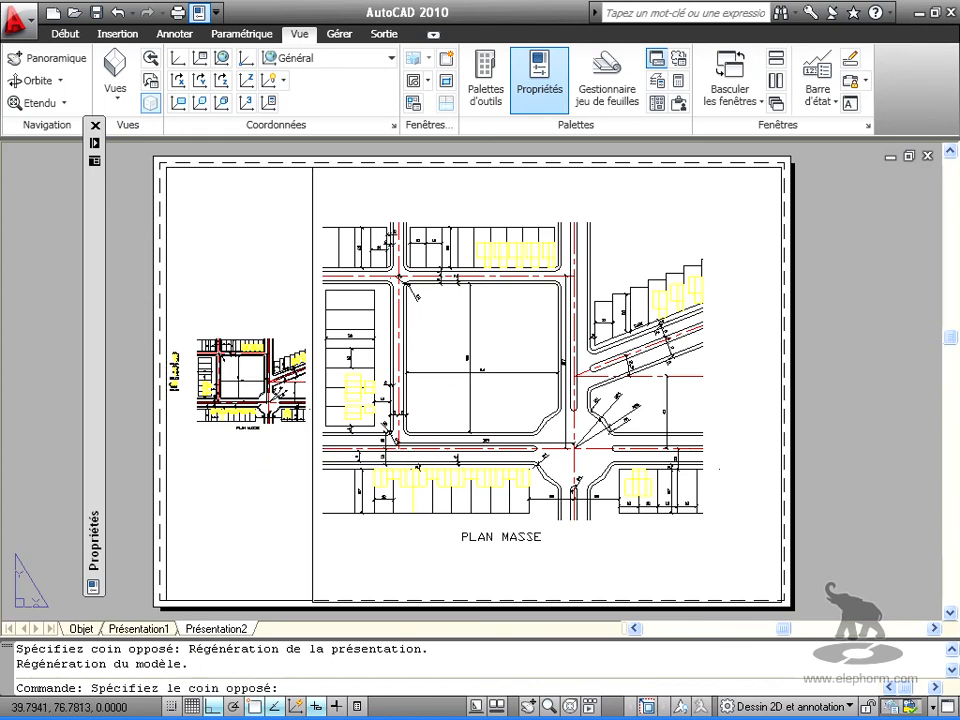
click(242, 436)
- Activate the new narrow viewport and enlarge its view so only MODELE 1, MODELE 2 and MODELE 3 fill it
middle_drag(207, 400, 306, 432)
double_click(250, 398)
scroll(258, 396, up, 6)
middle_drag(238, 376, 333, 446)
scroll(270, 421, up, 6)
middle_drag(255, 456, 301, 417)
scroll(316, 433, up, 3)
- Set the site plan viewport's scale to 1:1 and reposition the plan within its frame
click(551, 423)
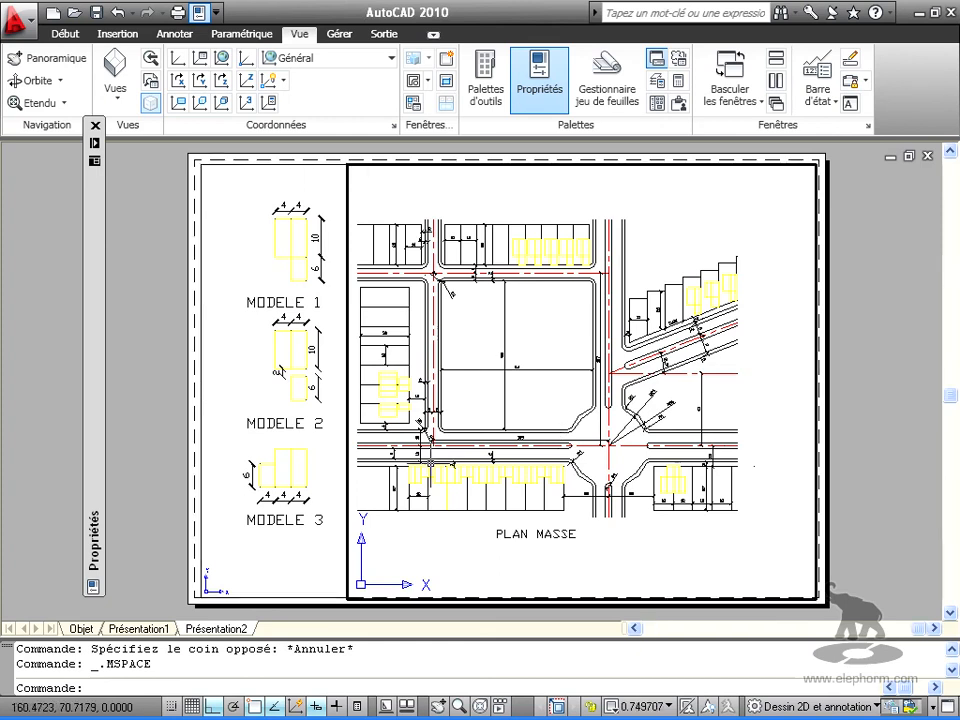
click(298, 419)
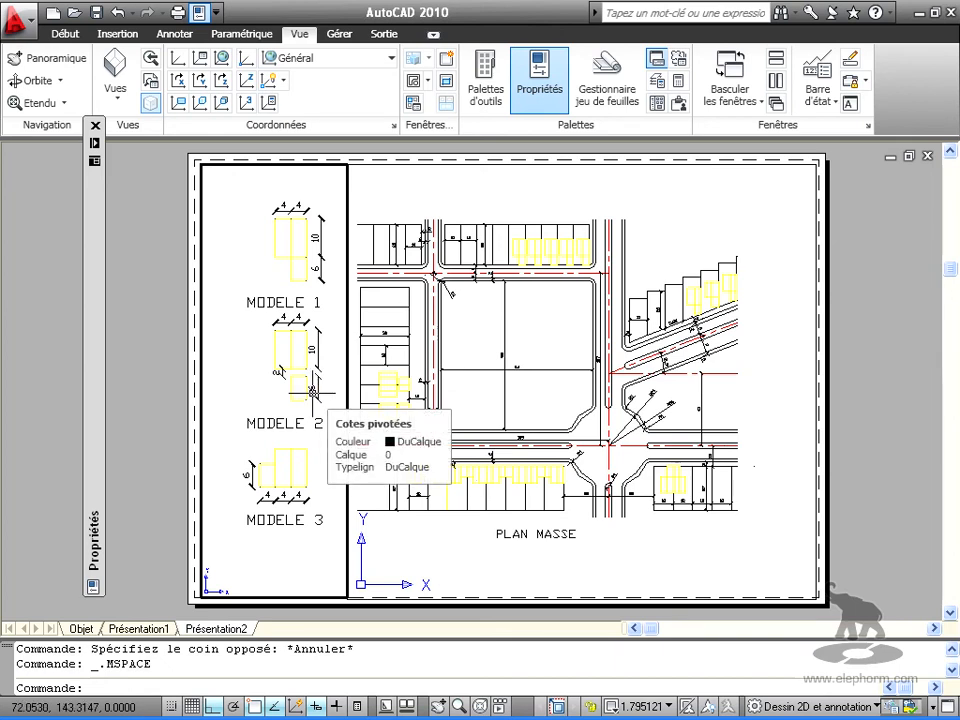
click(402, 298)
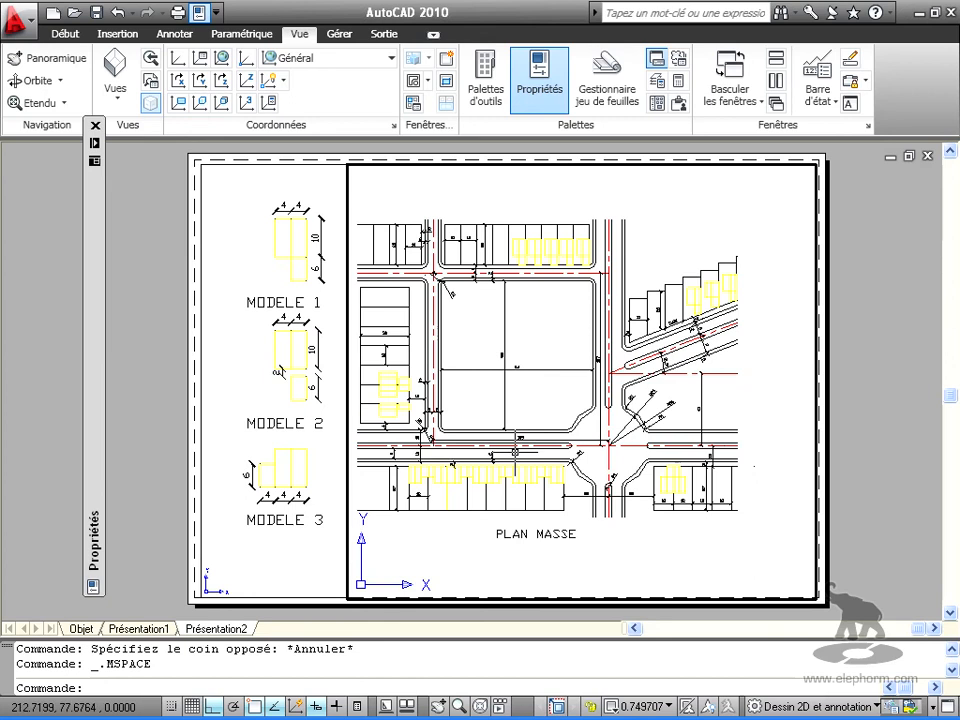
click(669, 707)
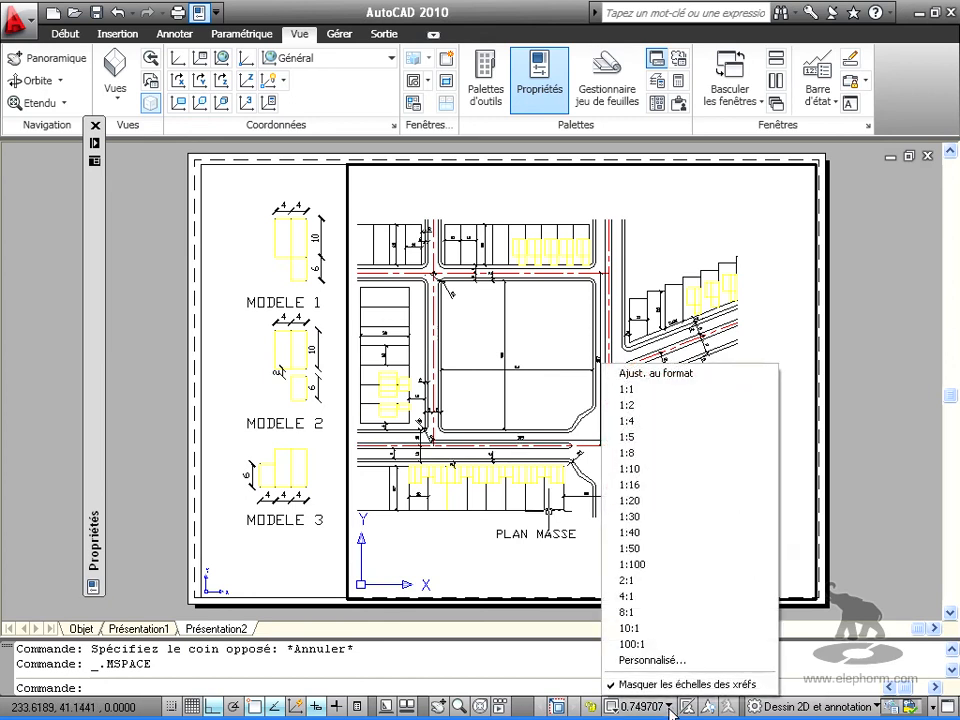
click(660, 390)
middle_drag(535, 444, 552, 512)
- Set the scale of the viewport showing the three models to 2:1, recentre the models within it and return to paper space
click(302, 389)
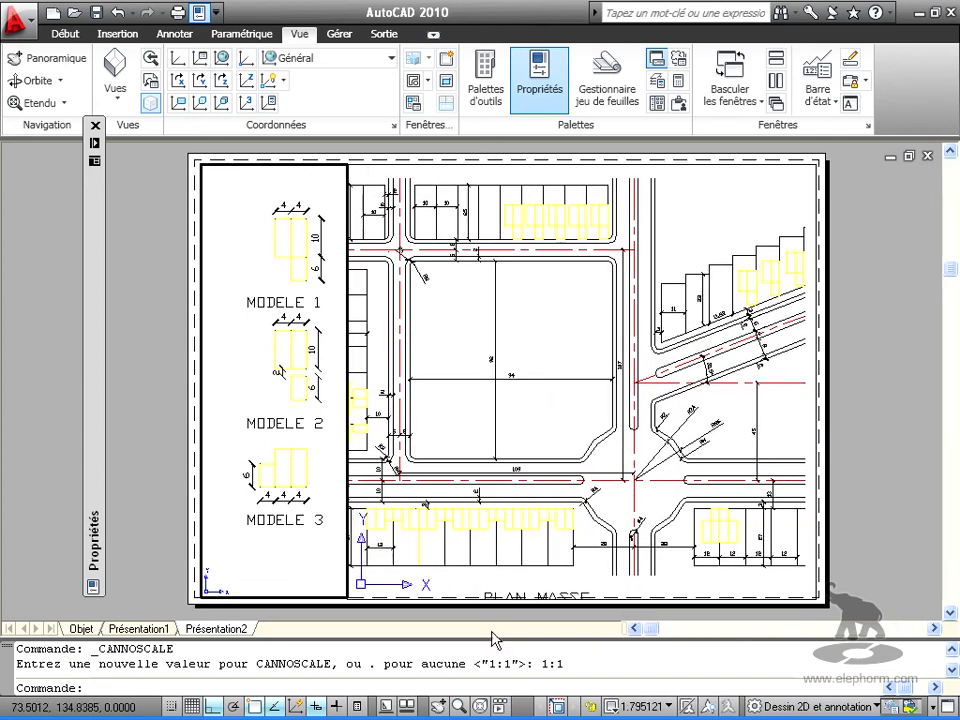
click(669, 707)
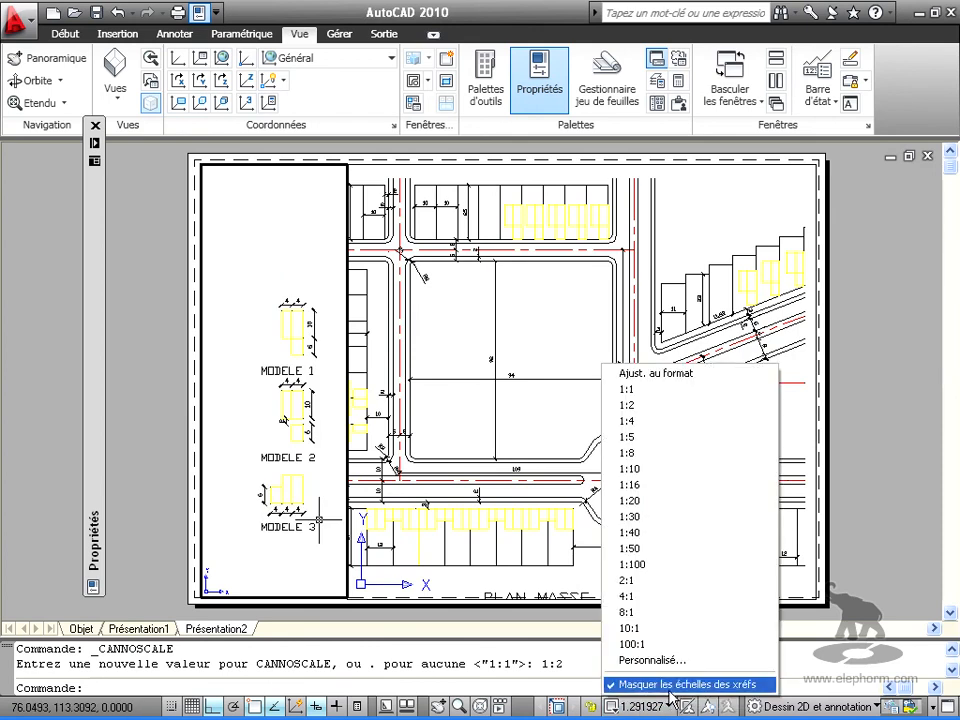
click(659, 581)
middle_drag(279, 522, 243, 488)
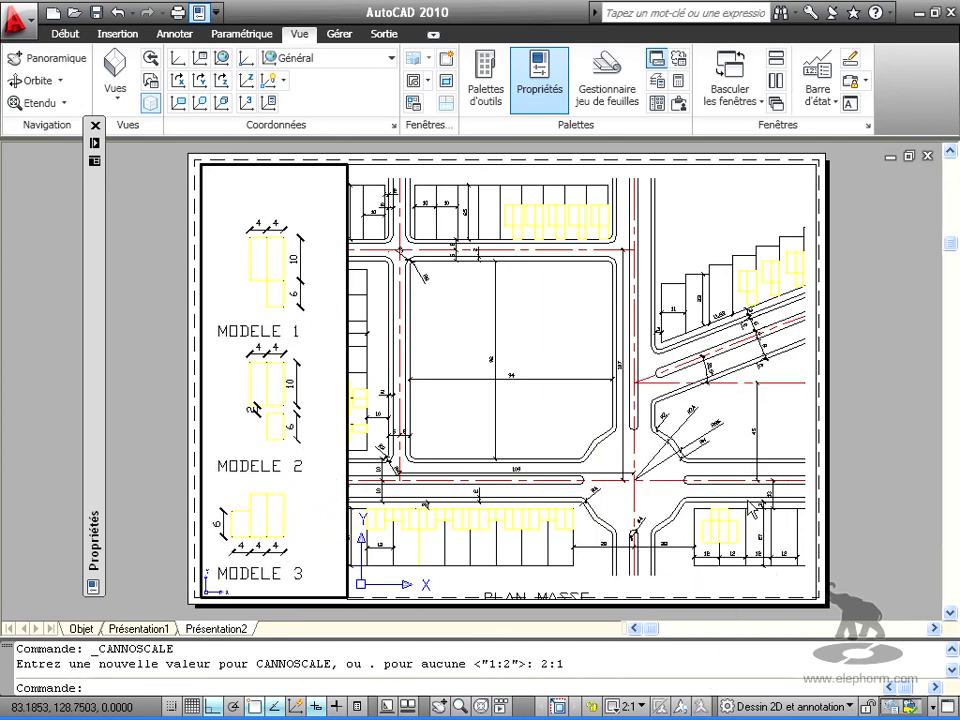
double_click(866, 519)
- With object snap off, pull the models viewport's right edge inward about 14 mm, closer to the house models
click(349, 172)
click(348, 172)
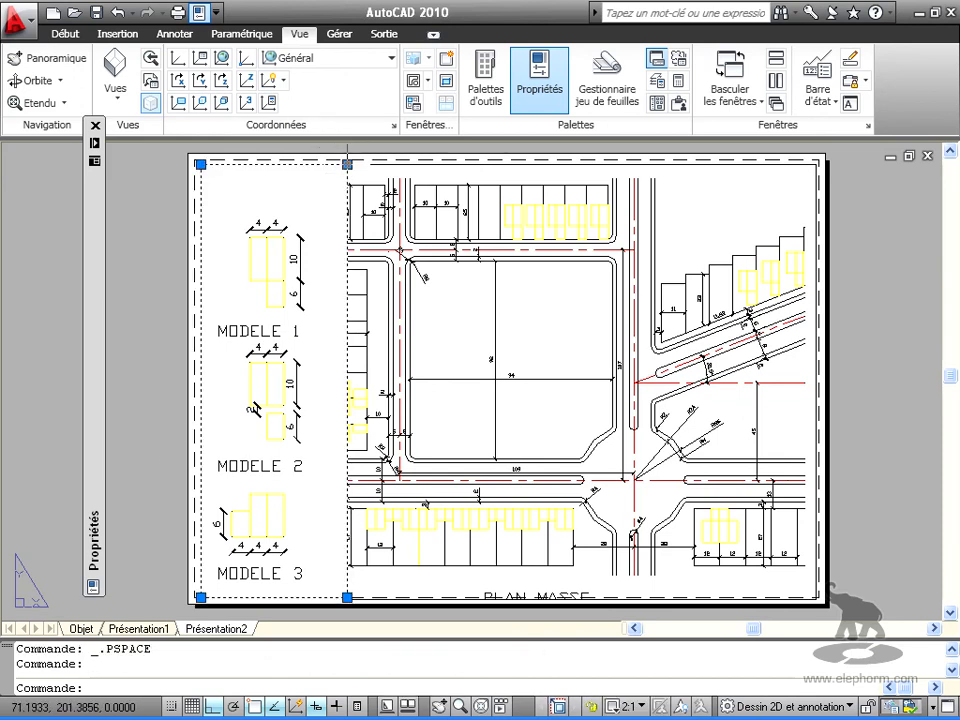
click(347, 163)
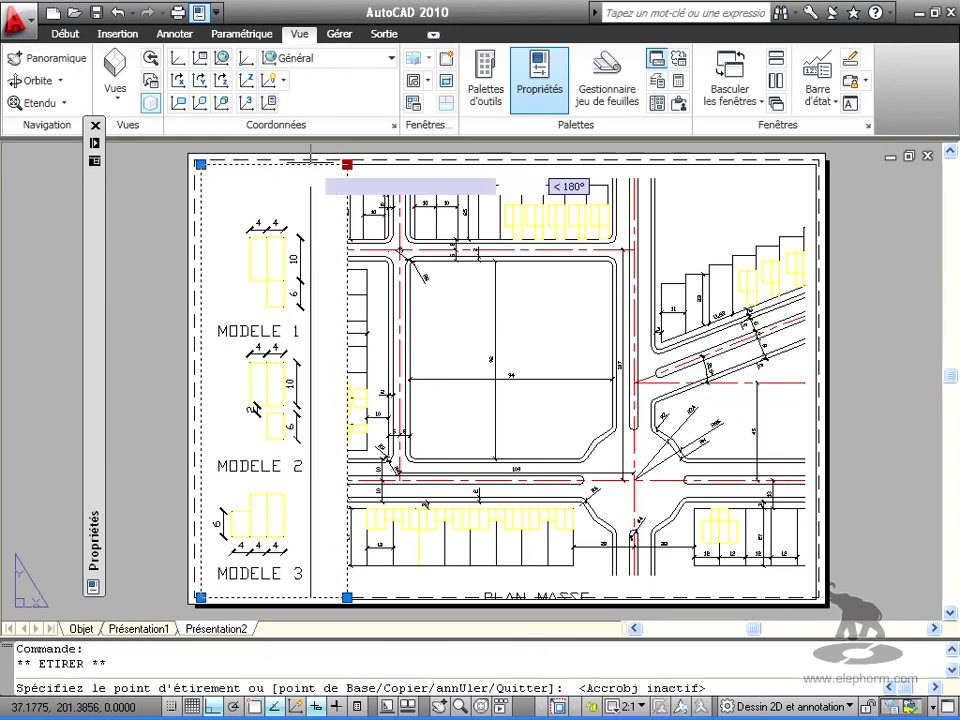
click(316, 165)
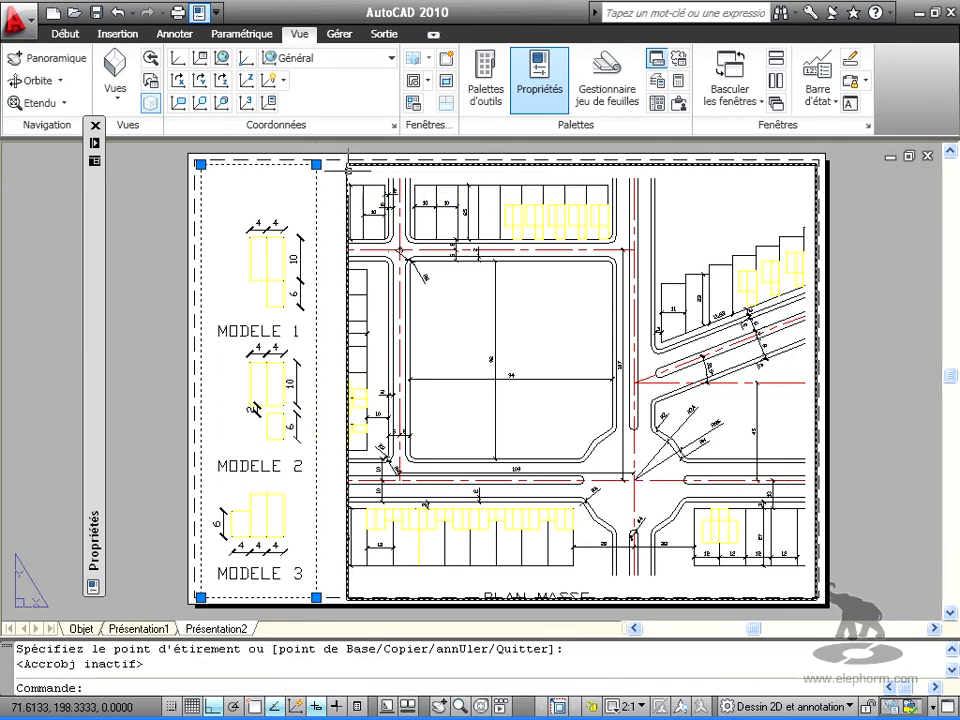
- Stretch the site plan viewport's left edge outward to meet the right edge of the models viewport
click(348, 170)
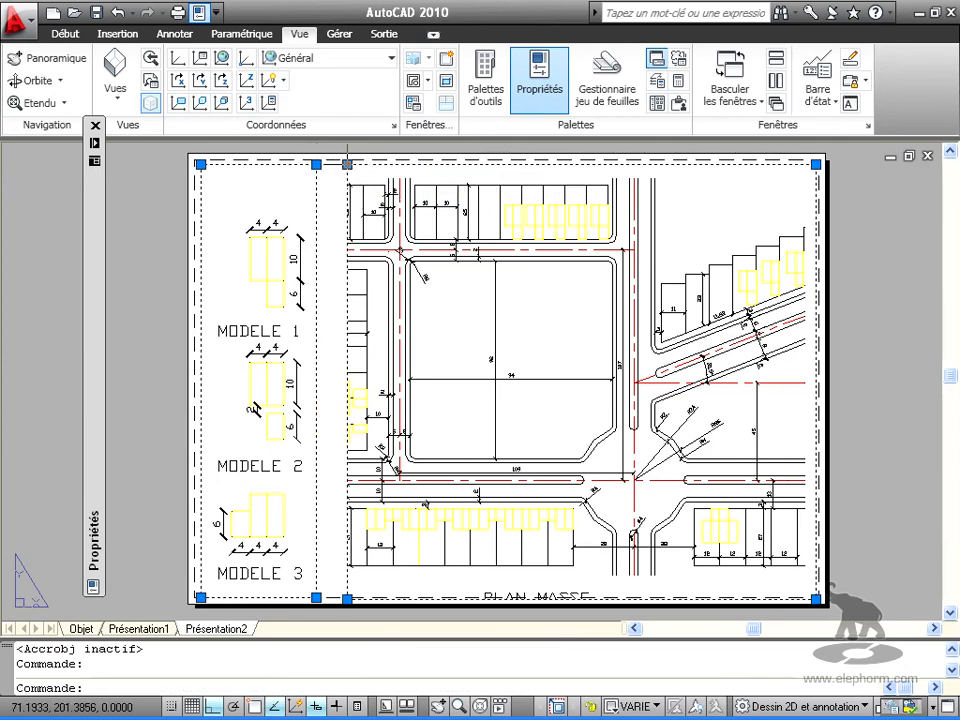
click(347, 163)
click(316, 163)
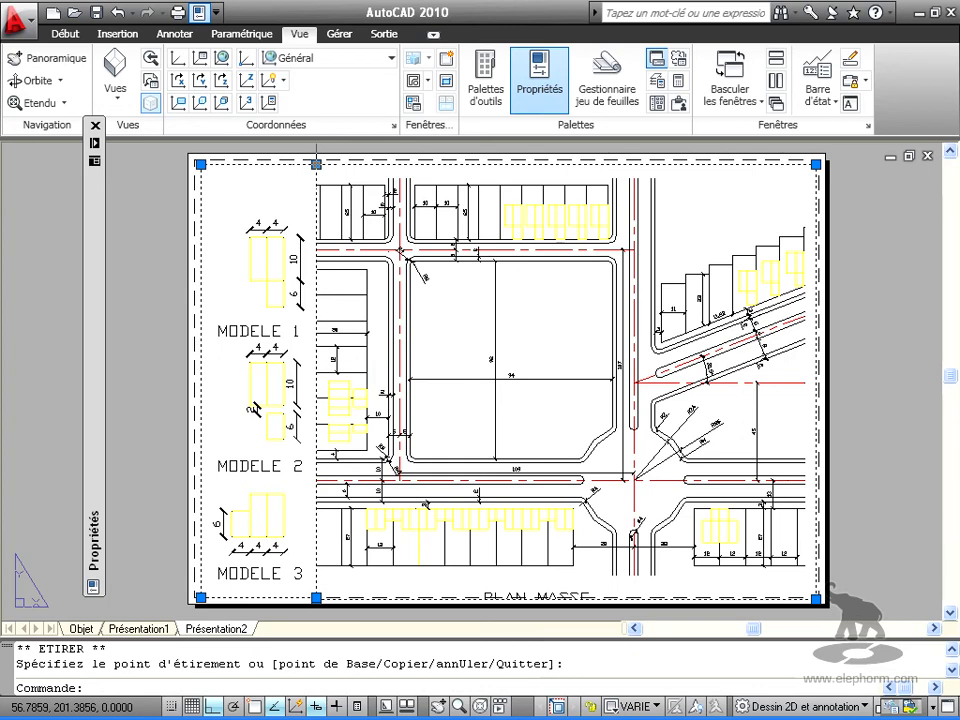
- Shift the site plan slightly to the right within its viewport, keeping its scale, and return to paper space
click(522, 486)
double_click(522, 486)
middle_drag(515, 471, 527, 471)
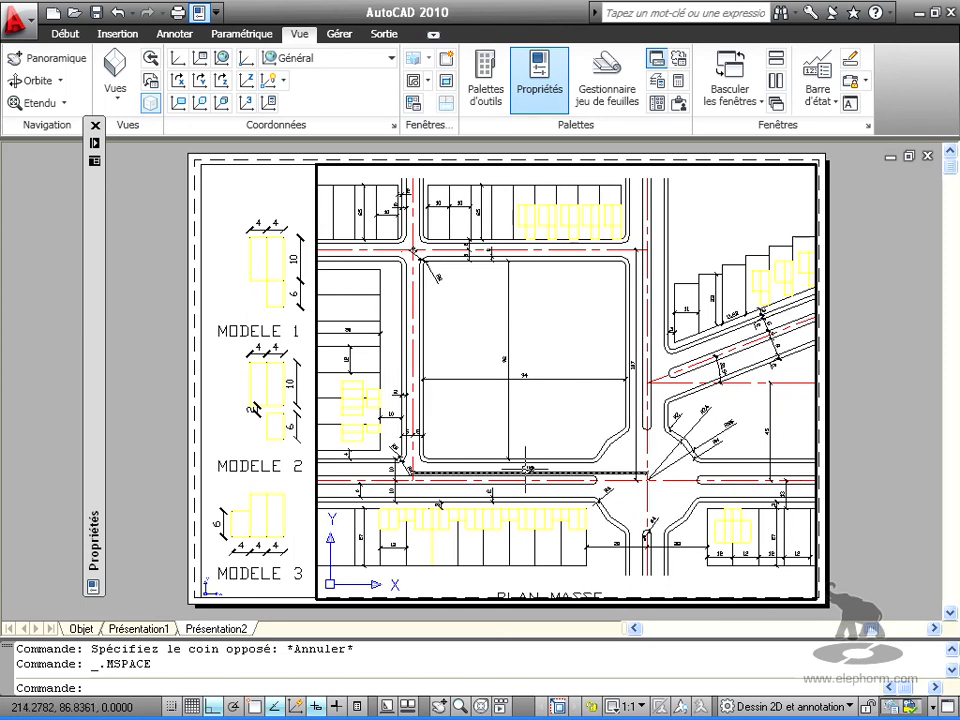
double_click(899, 458)
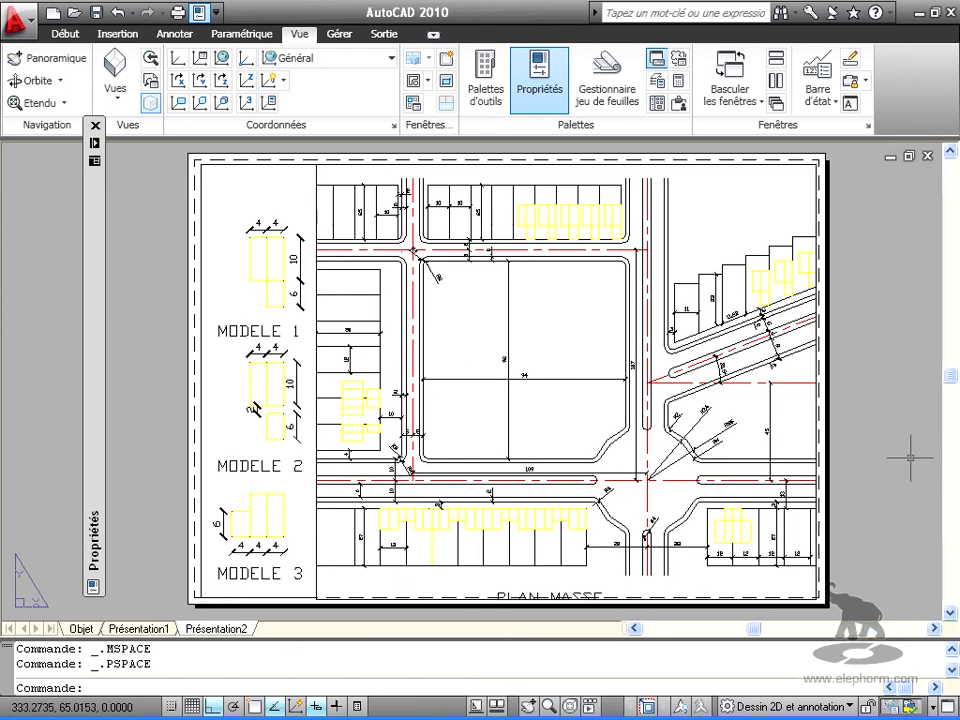